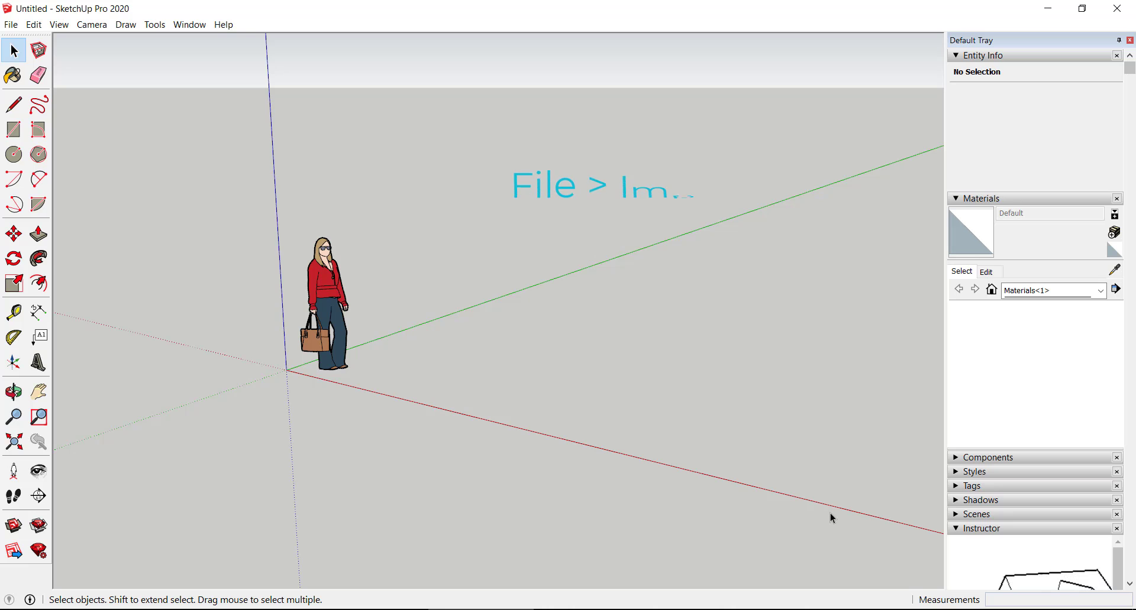
# Import Villa_CADFile.dwg from the Final Project folder into the empty model.
pyautogui.click(11, 24)
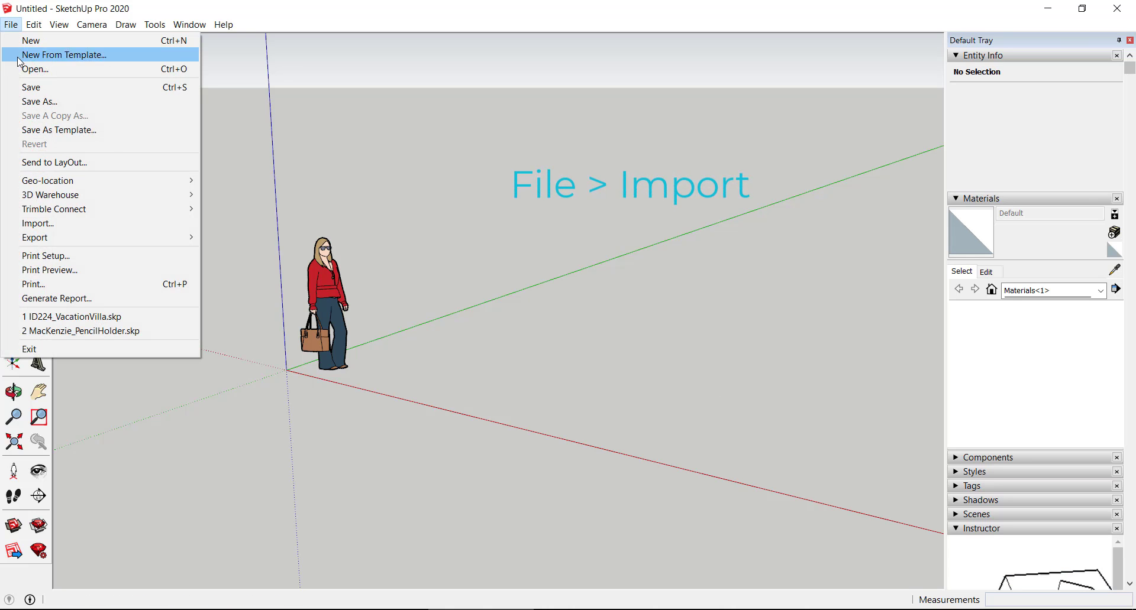
pyautogui.click(84, 229)
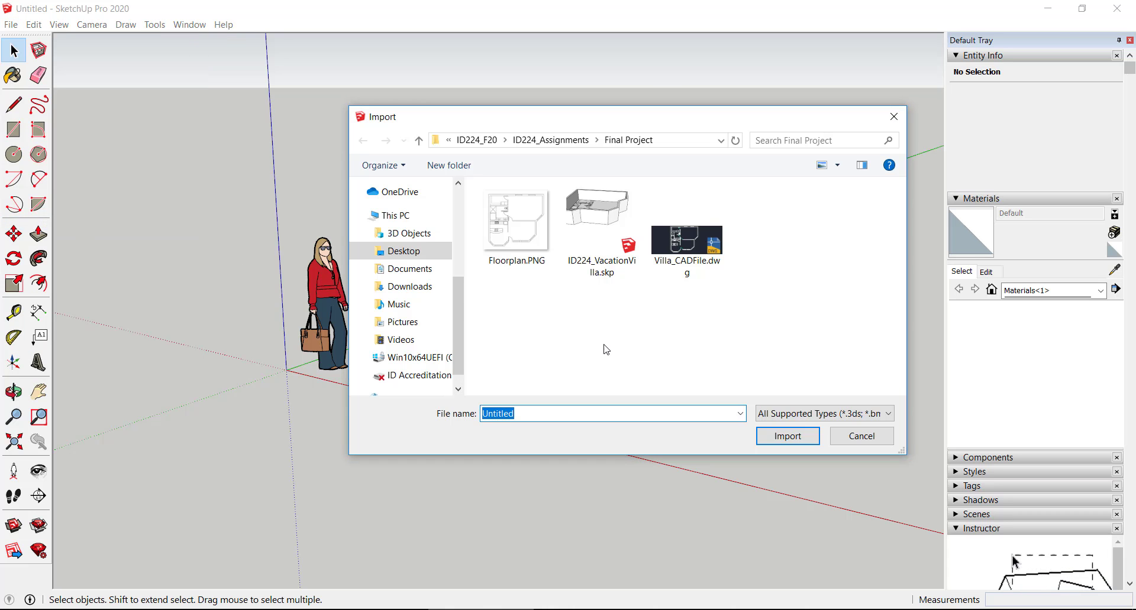
pyautogui.click(684, 263)
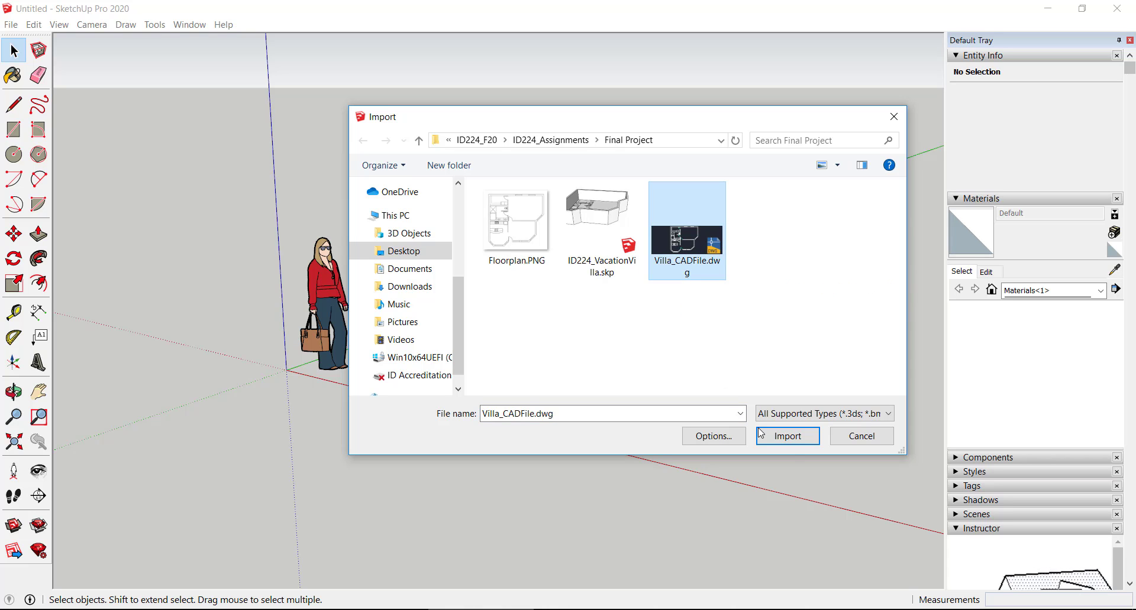
pyautogui.click(788, 436)
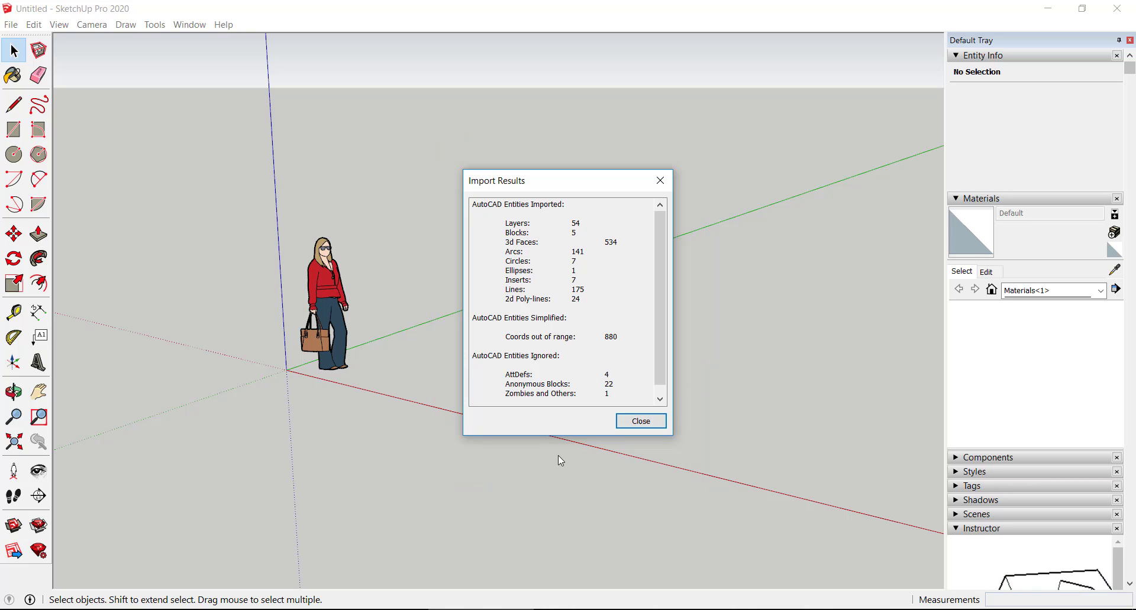
# Close the Import Results summary and orbit to look over the flat villa plan.
pyautogui.click(640, 423)
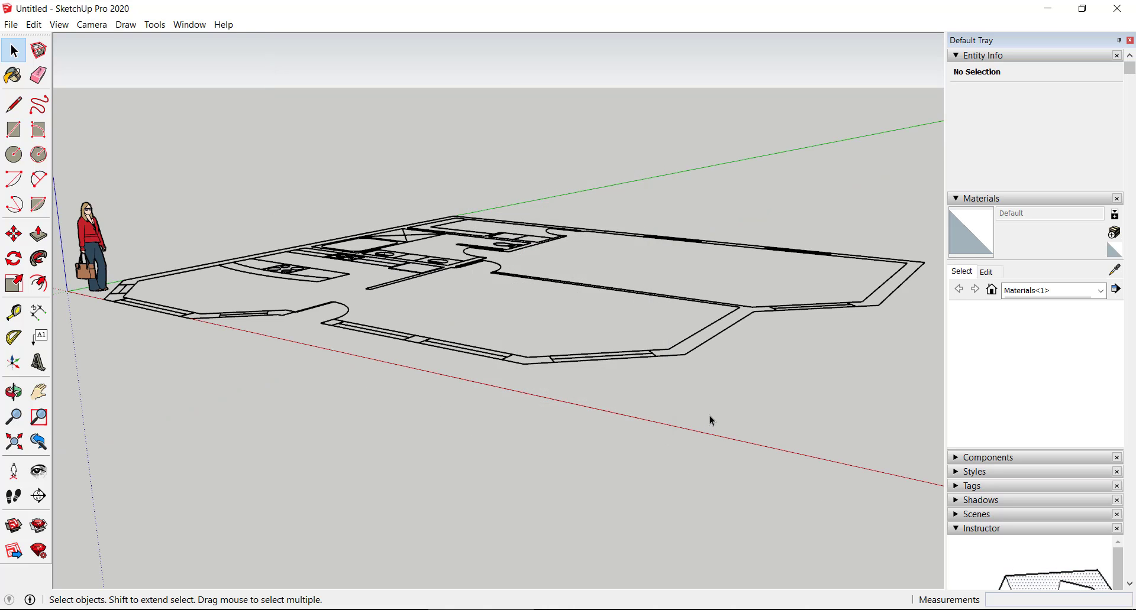
pyautogui.moveTo(438, 392); pyautogui.dragTo(584, 530, button='middle')
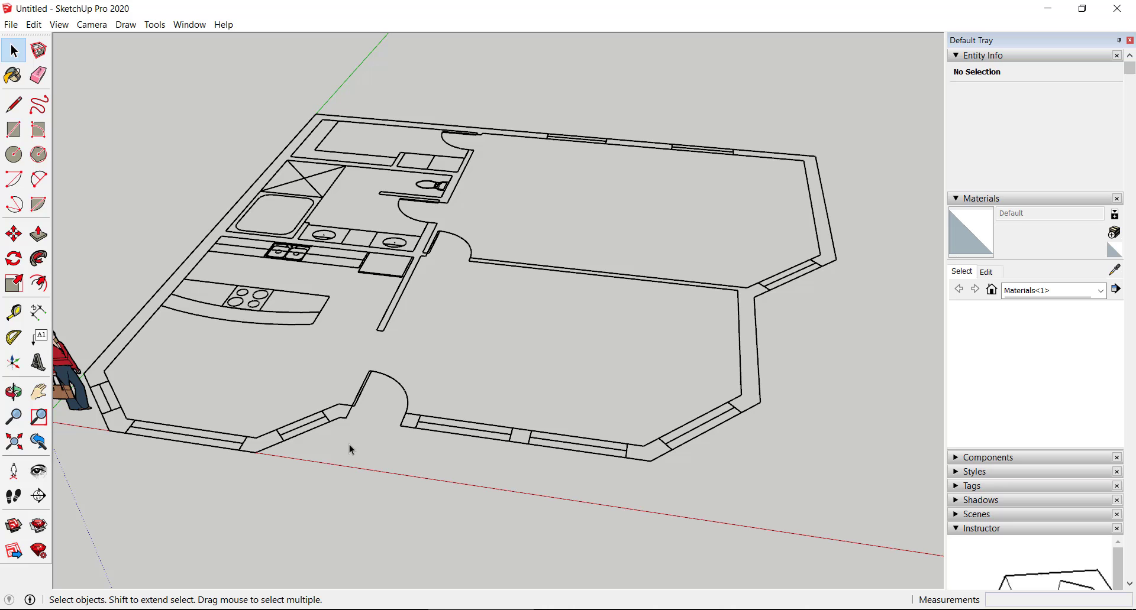
# In AutoCAD, browse the Save As file-type list for Villa_CADFile, then cancel without saving.
pyautogui.click(1013, 559)
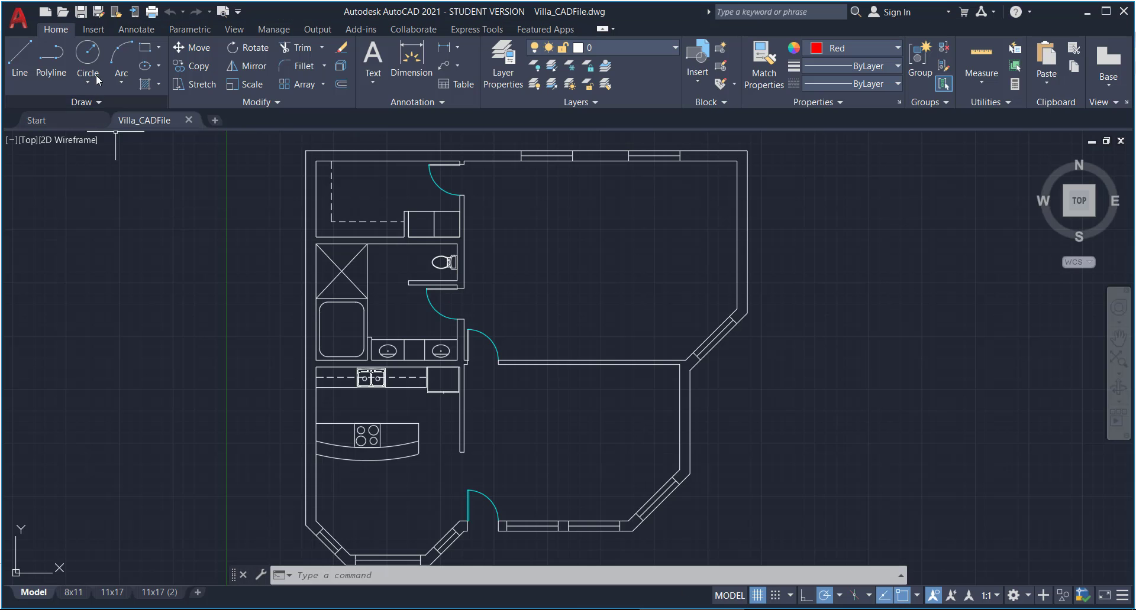
pyautogui.click(18, 19)
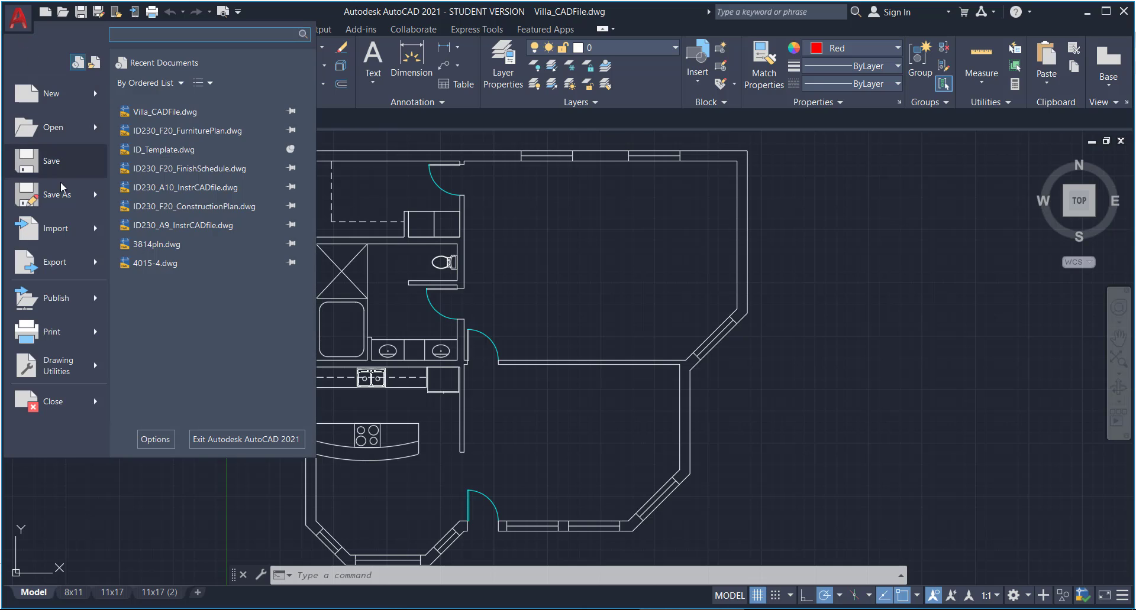
pyautogui.click(57, 197)
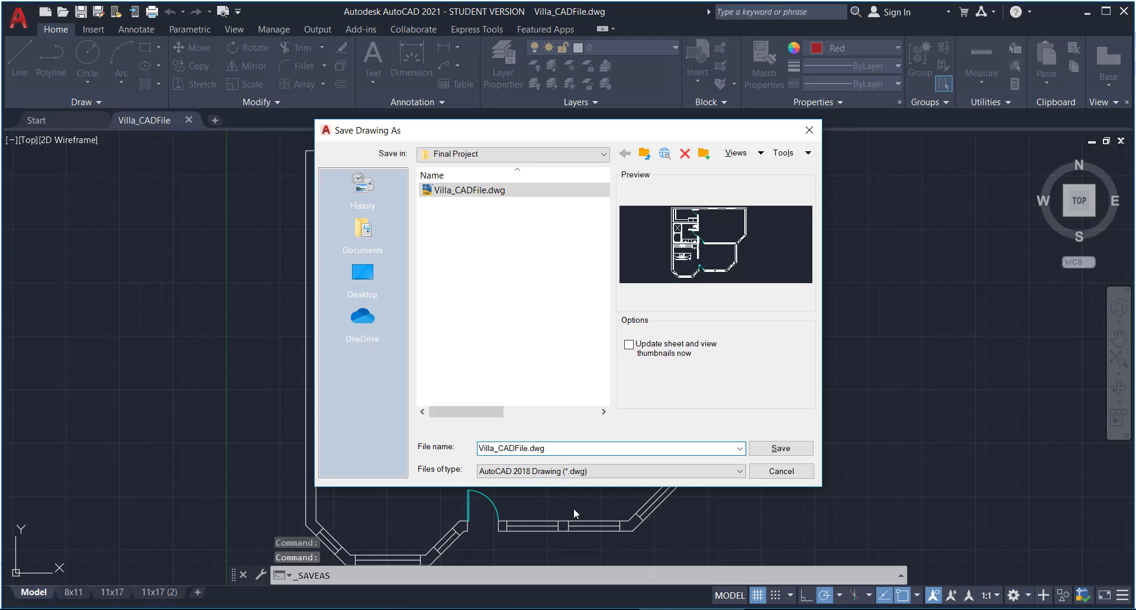
pyautogui.moveTo(129, 471); pyautogui.dragTo(385, 467)
pyautogui.moveTo(301, 437); pyautogui.dragTo(408, 468)
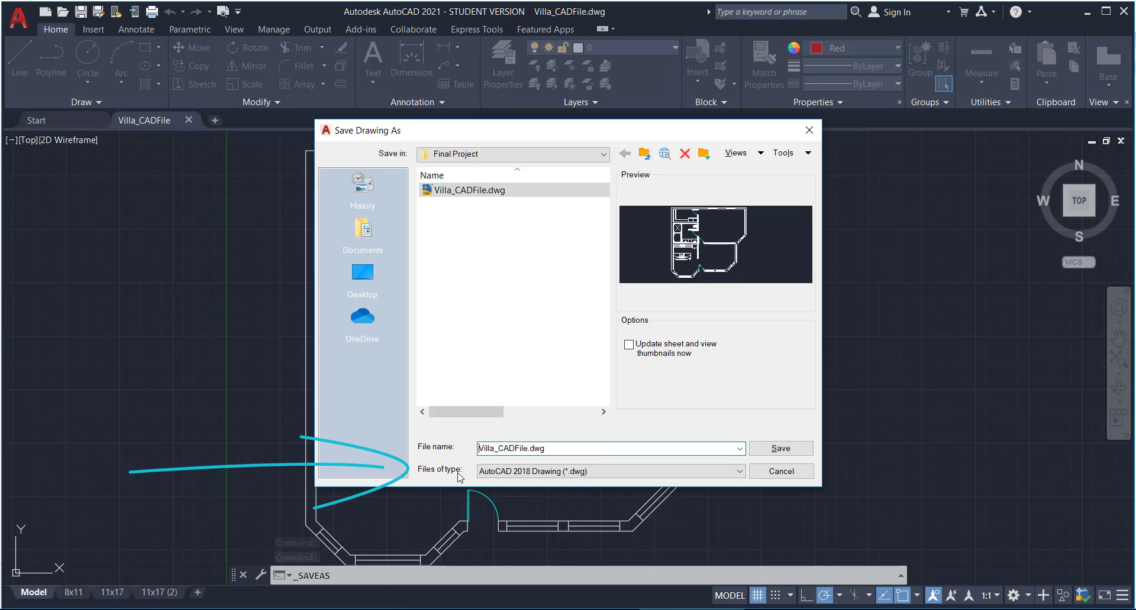
pyautogui.click(506, 472)
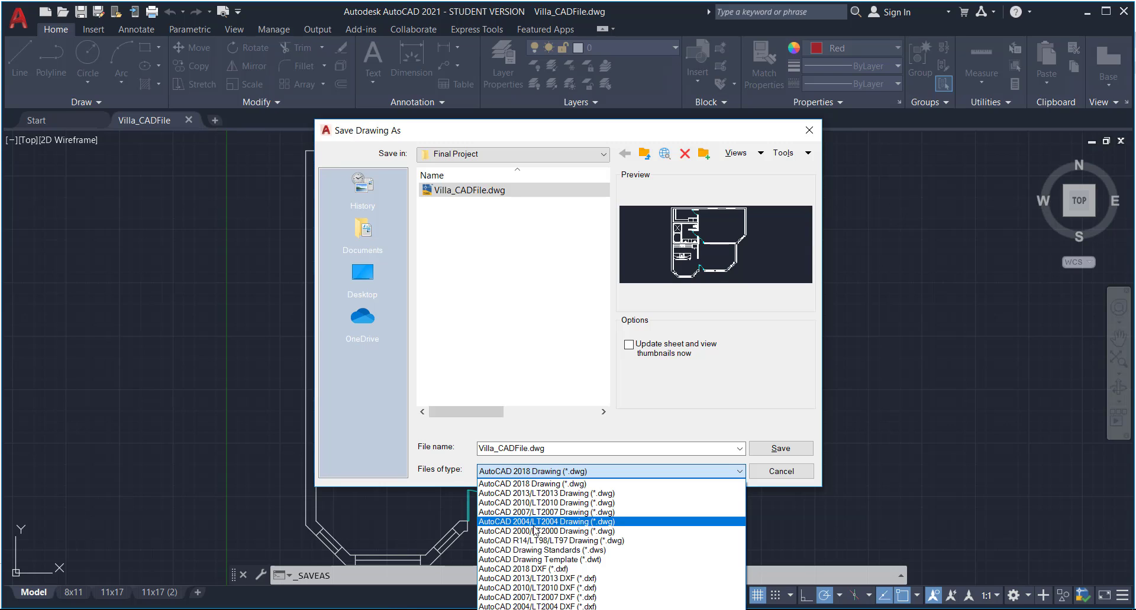
pyautogui.click(773, 475)
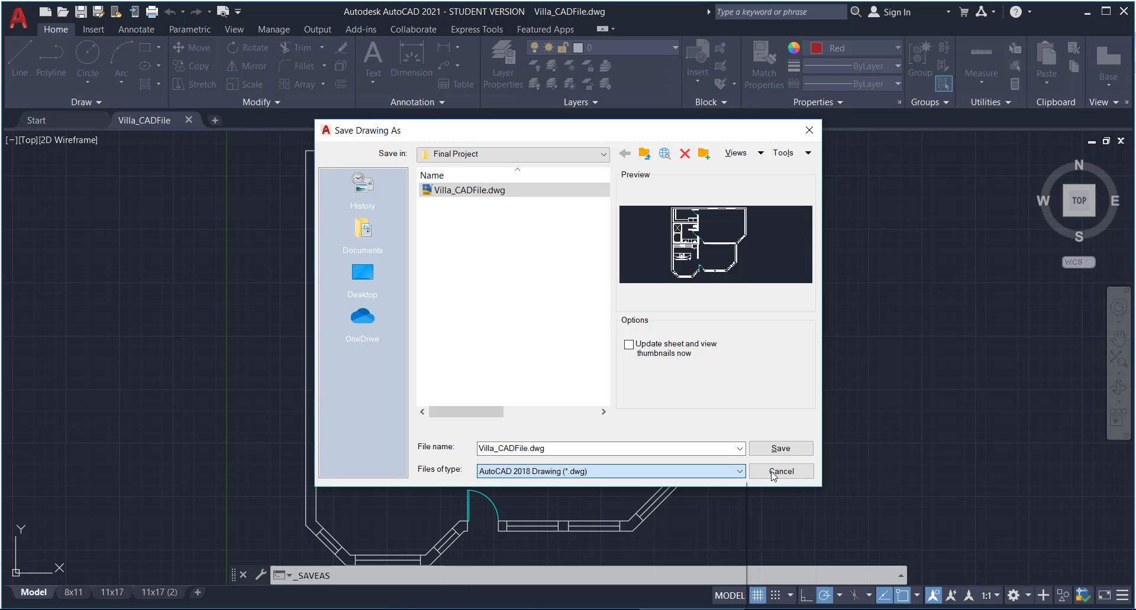
pyautogui.click(773, 473)
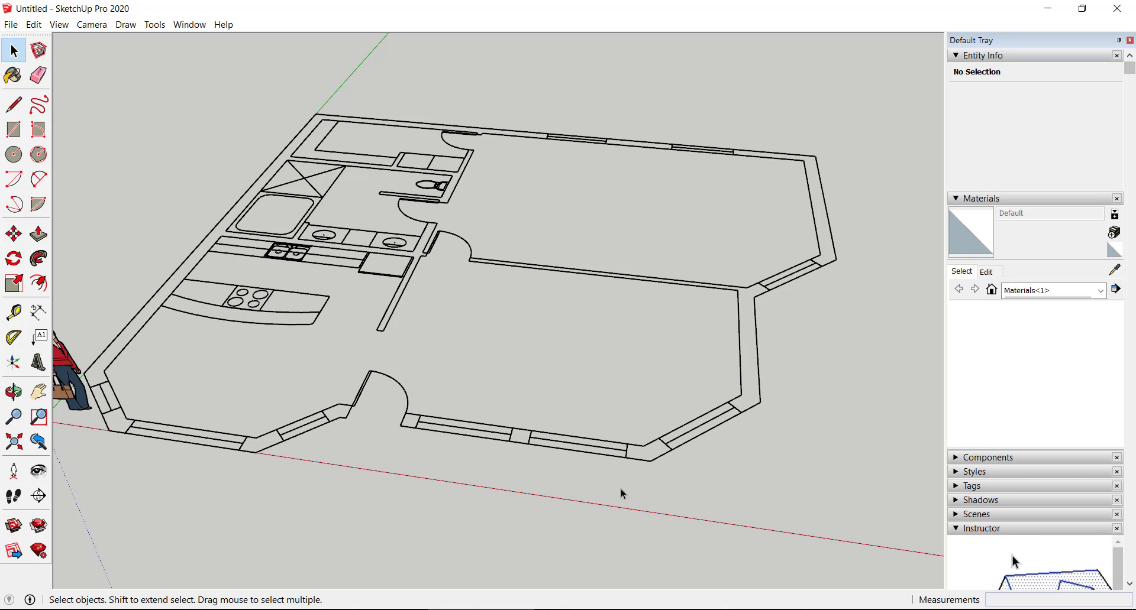
# Pick the Villa_CADFile.dwg floor plan component with the Select tool.
pyautogui.click(599, 454)
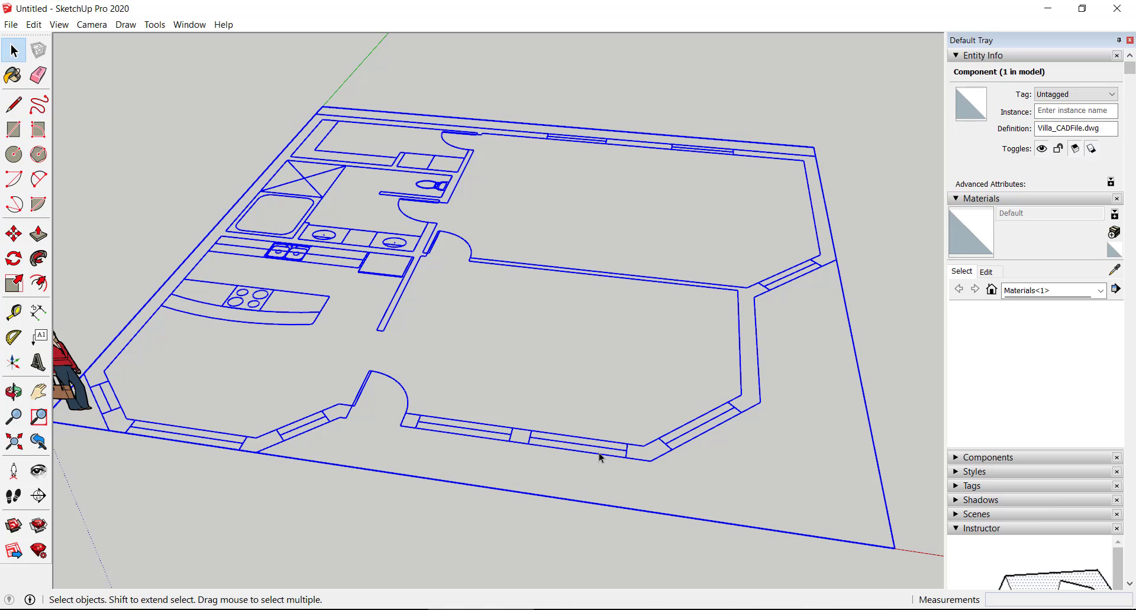
# Lock the Villa_CADFile.dwg component from its right-click menu.
pyautogui.rightClick(537, 445)
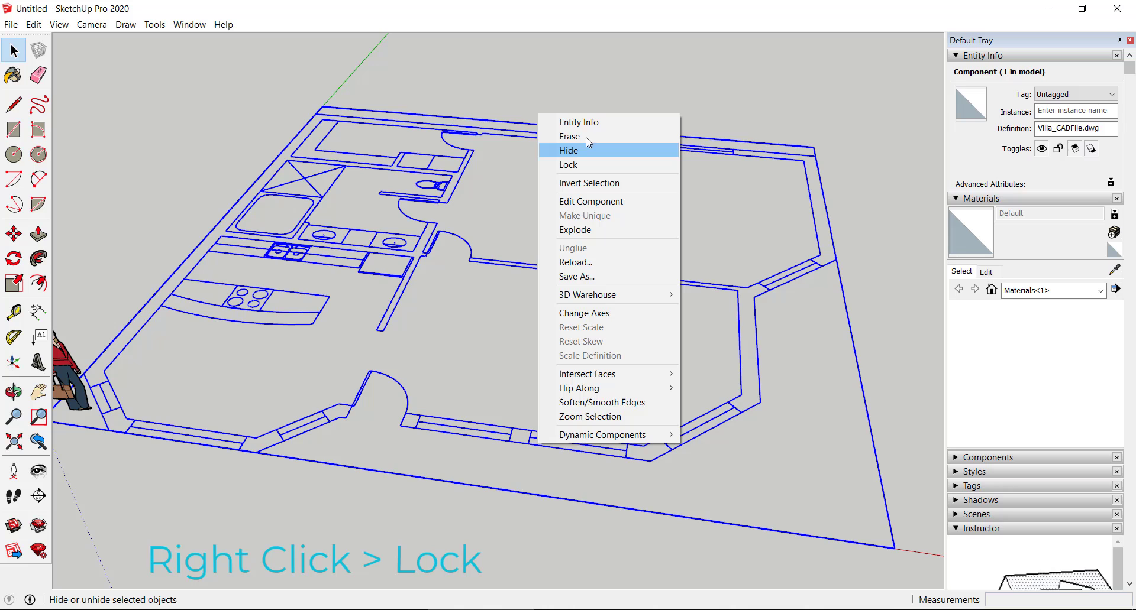
pyautogui.click(589, 166)
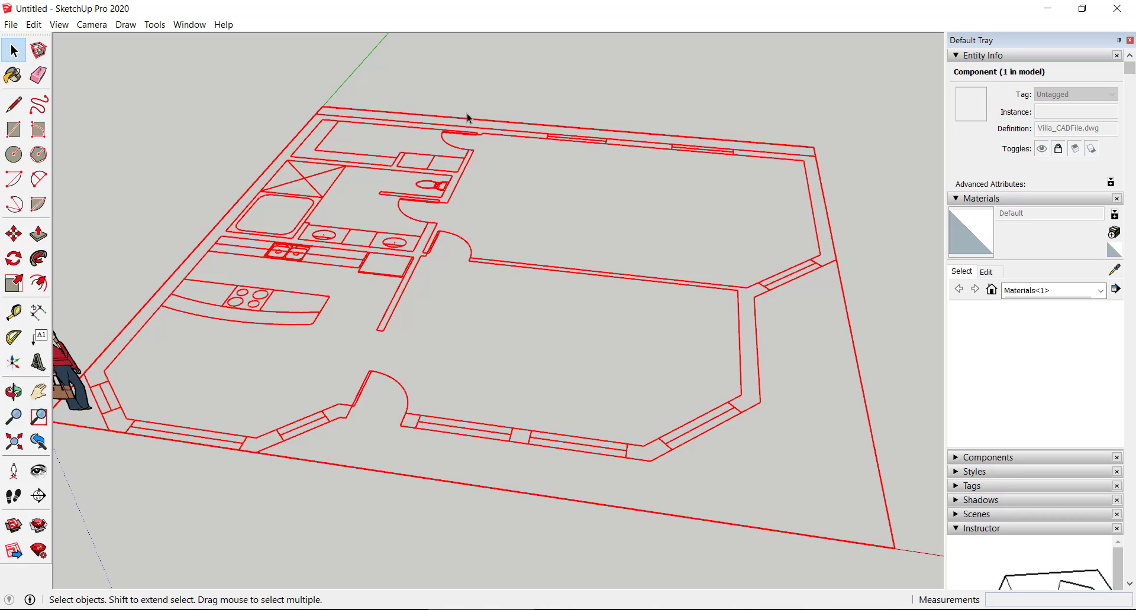
# With the Line tool, trace from the lower wall corner along the outer wall to the door corner.
pyautogui.press('l')
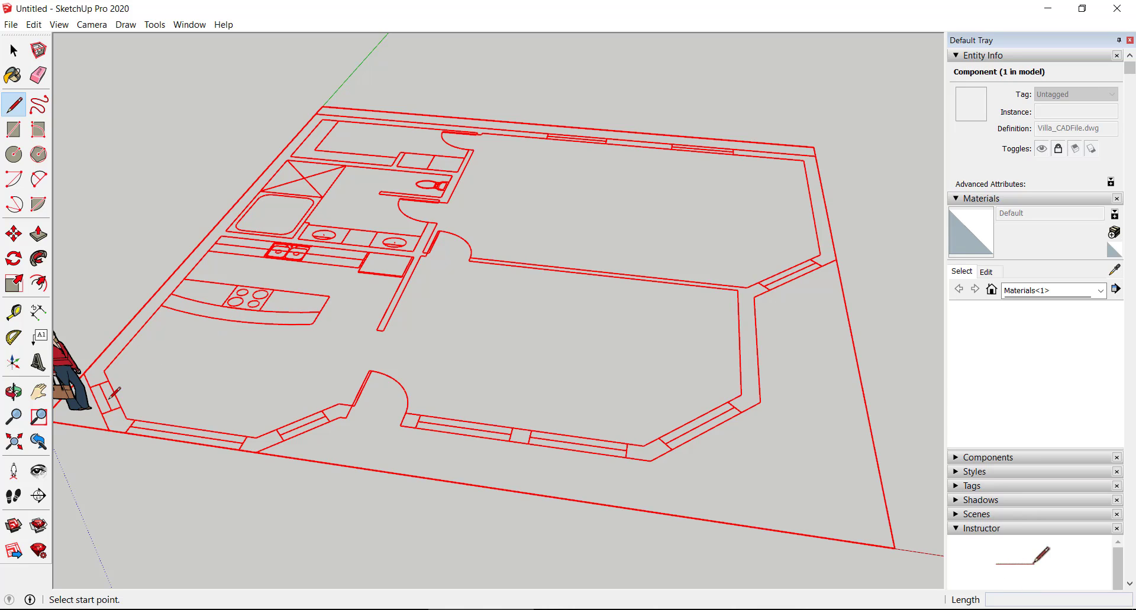
pyautogui.scroll(2, 110, 431)
pyautogui.scroll(3, 110, 431)
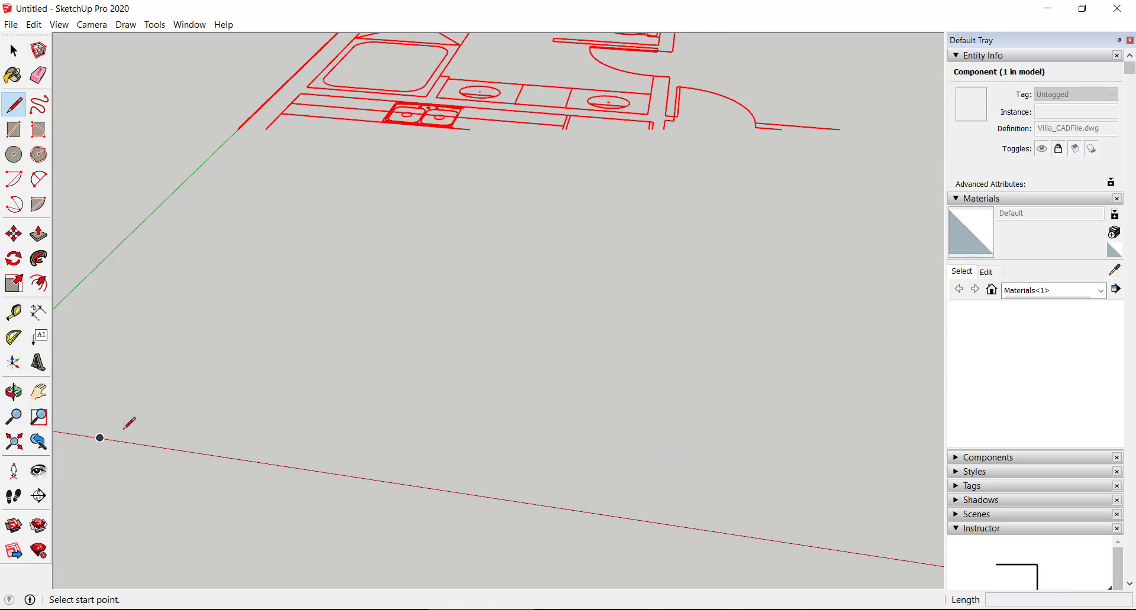
pyautogui.scroll(-2, 183, 398)
pyautogui.scroll(-3, 211, 378)
pyautogui.moveTo(187, 393); pyautogui.dragTo(160, 449, button='middle')
pyautogui.scroll(3, 156, 454)
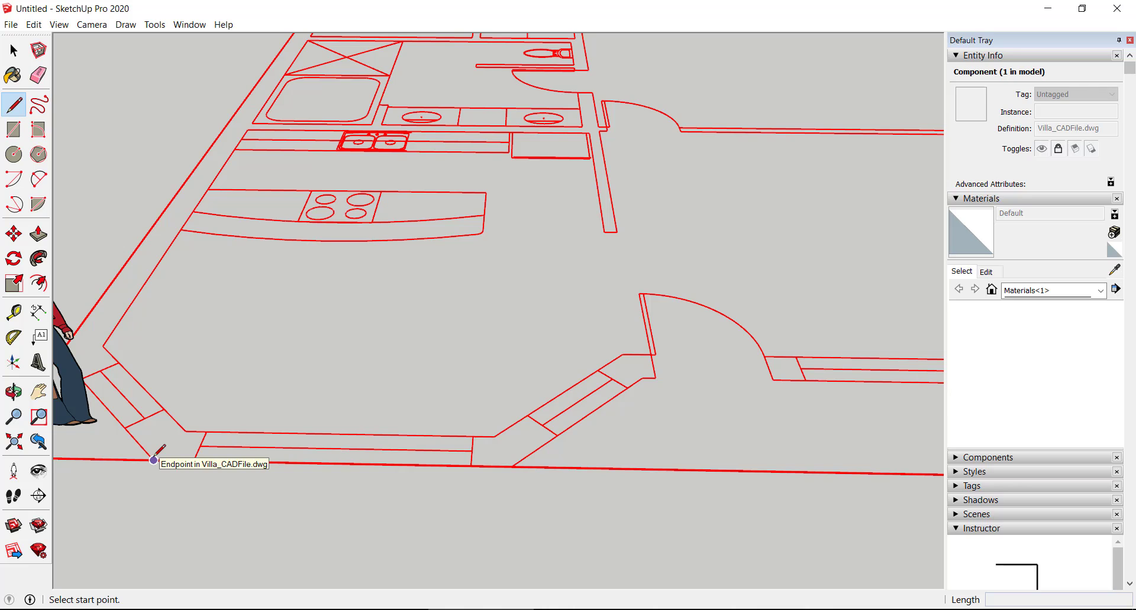
pyautogui.click(153, 460)
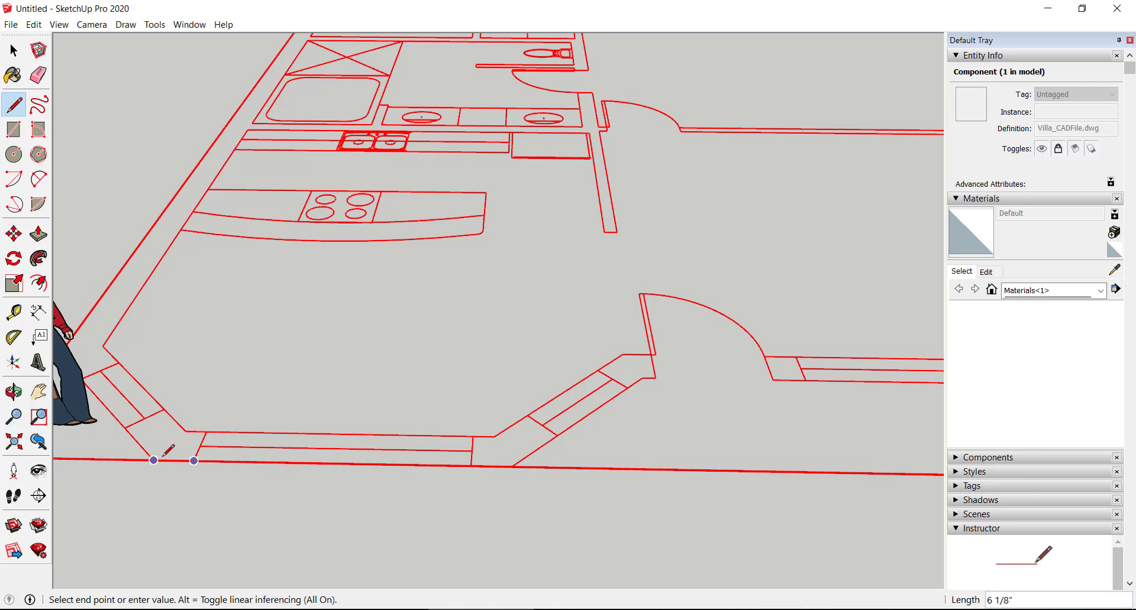
pyautogui.click(511, 467)
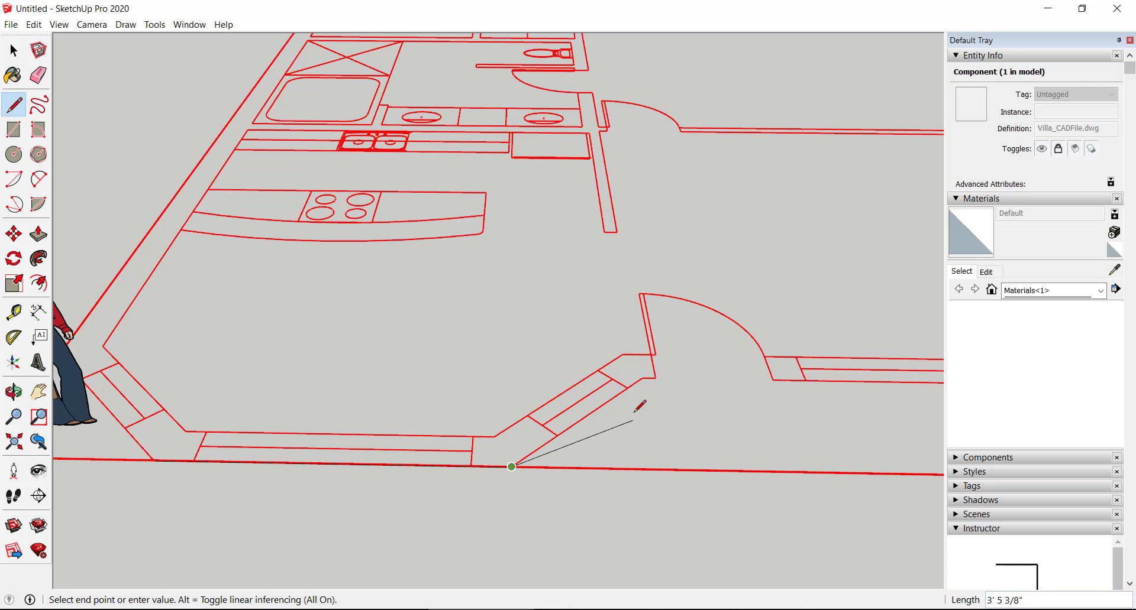
pyautogui.click(642, 377)
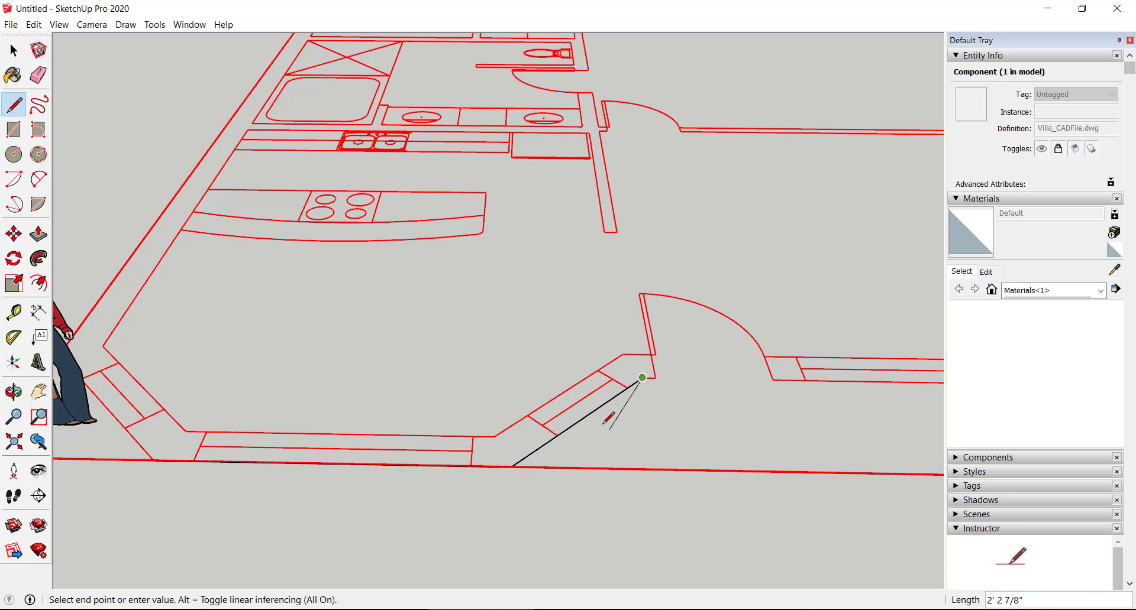
pyautogui.moveTo(621, 408); pyautogui.dragTo(400, 413, button='middle')
pyautogui.scroll(-4, 405, 407)
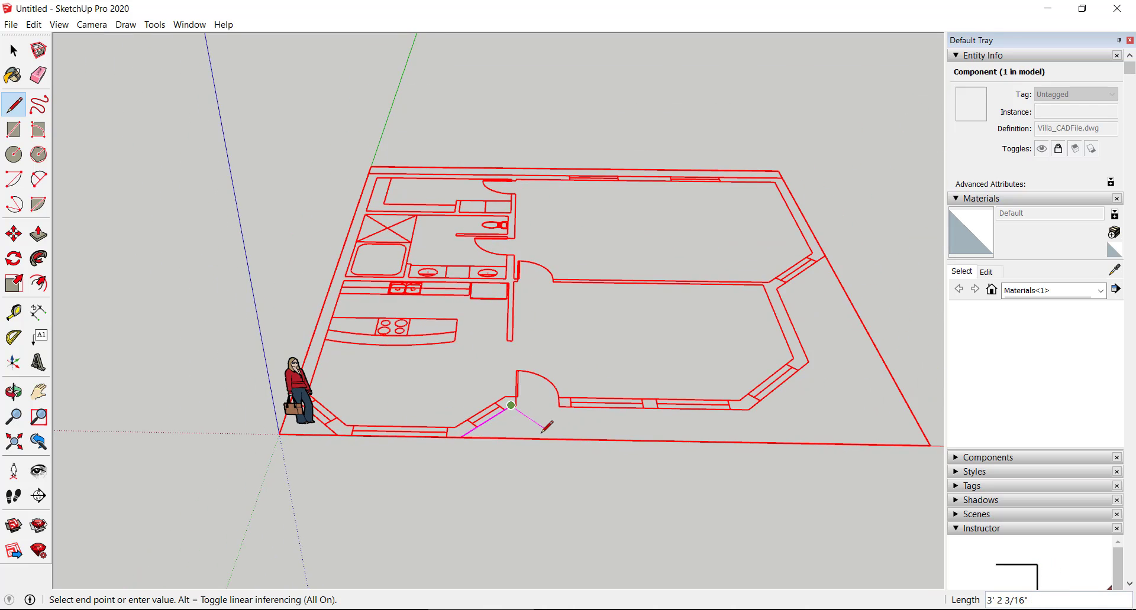
pyautogui.scroll(2, 544, 424)
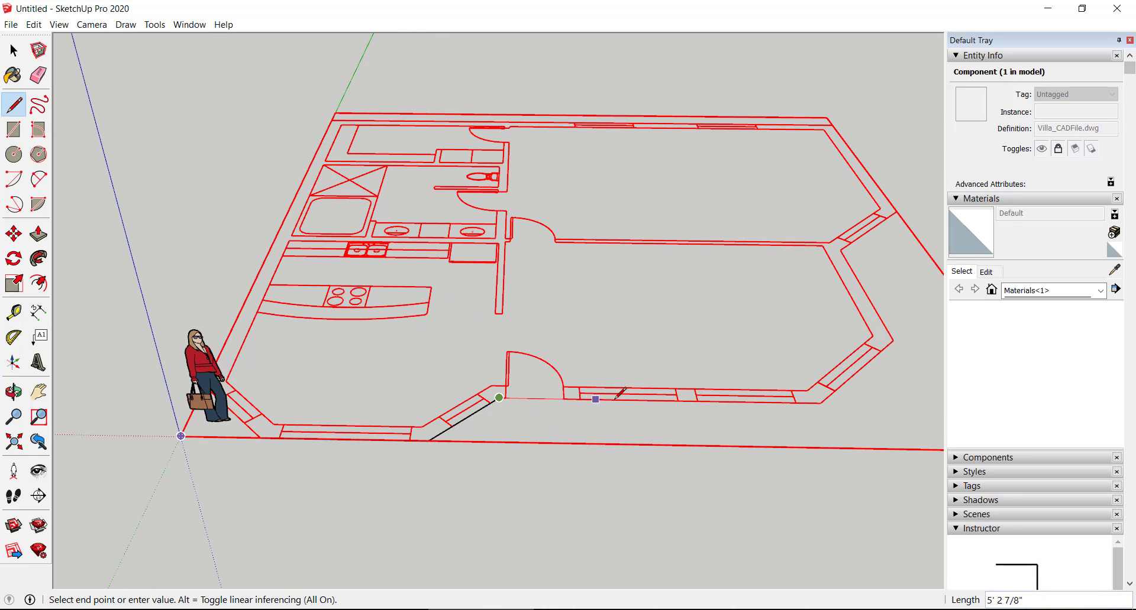
# Continue the outline through the far, right and top corners and close it into a face.
pyautogui.click(820, 403)
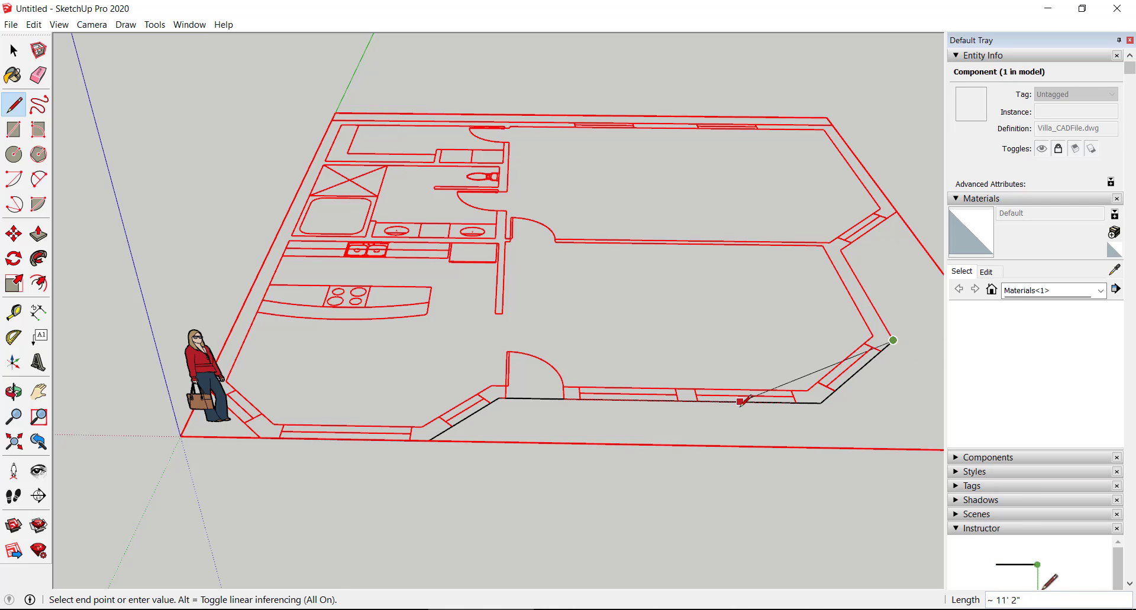
pyautogui.moveTo(749, 414); pyautogui.dragTo(586, 452, button='middle')
pyautogui.scroll(-6, 697, 479)
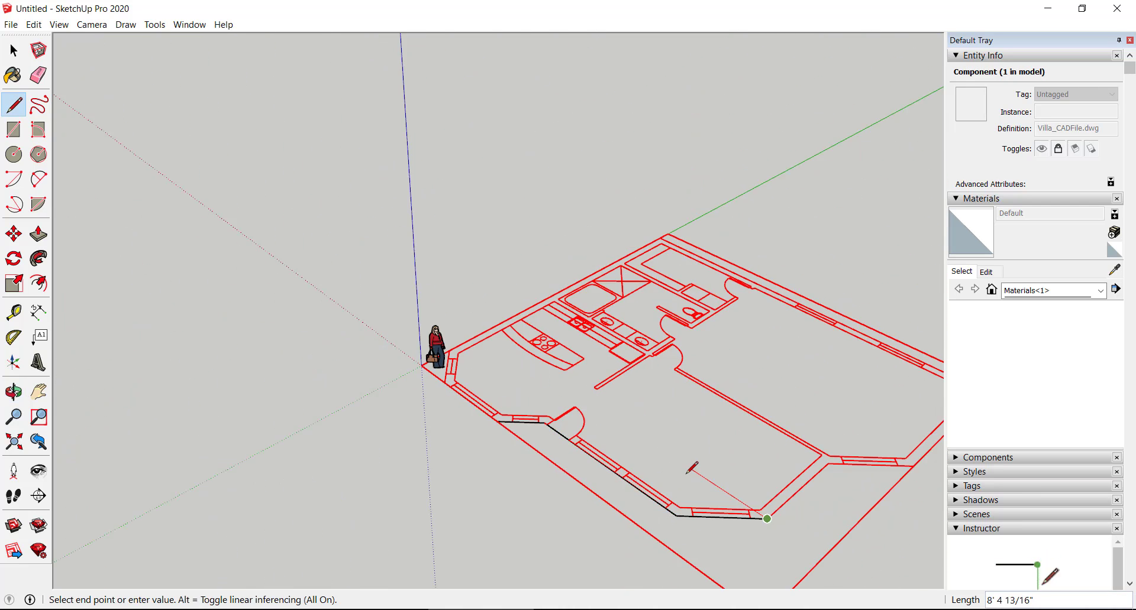
pyautogui.scroll(8, 852, 467)
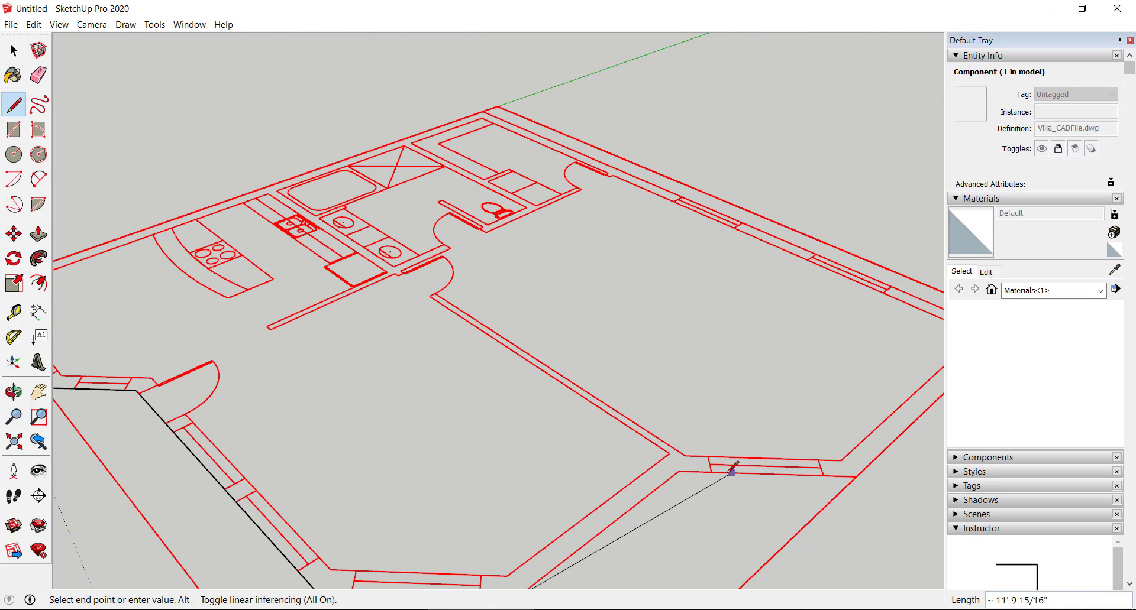
pyautogui.click(679, 471)
pyautogui.click(857, 476)
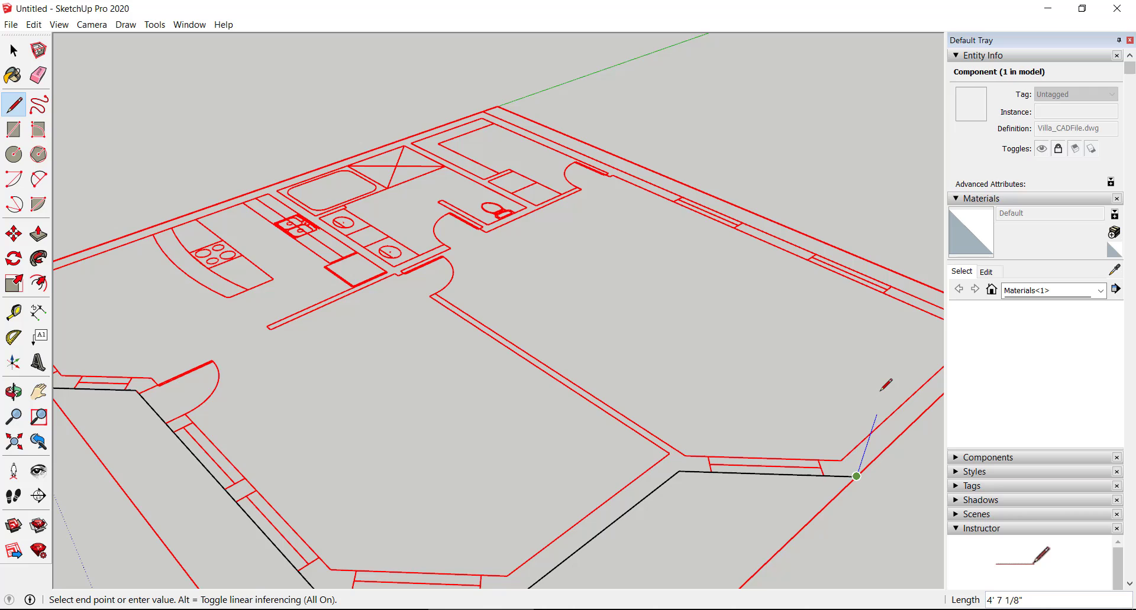
pyautogui.scroll(-3, 862, 451)
pyautogui.scroll(-4, 836, 444)
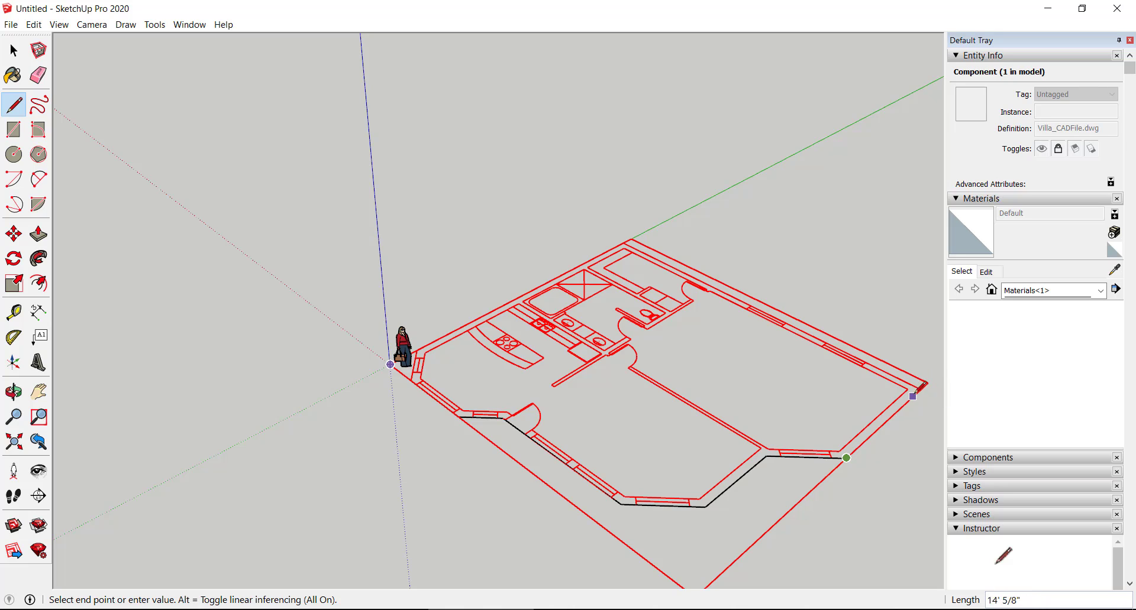
pyautogui.click(921, 390)
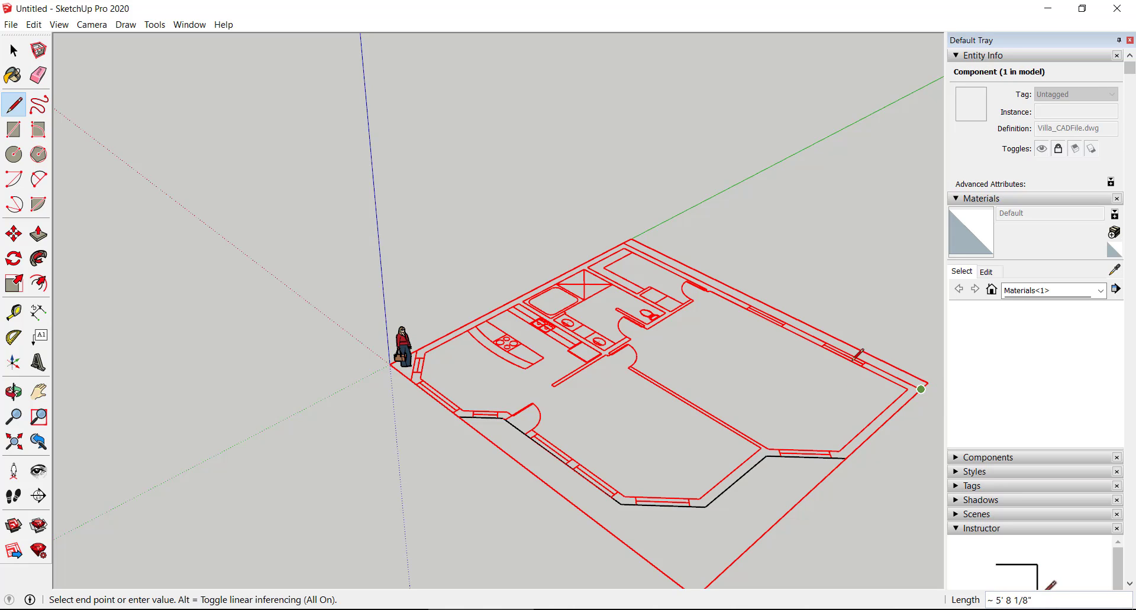
pyautogui.click(624, 243)
pyautogui.moveTo(497, 328); pyautogui.dragTo(629, 353, button='middle')
pyautogui.scroll(2, 396, 384)
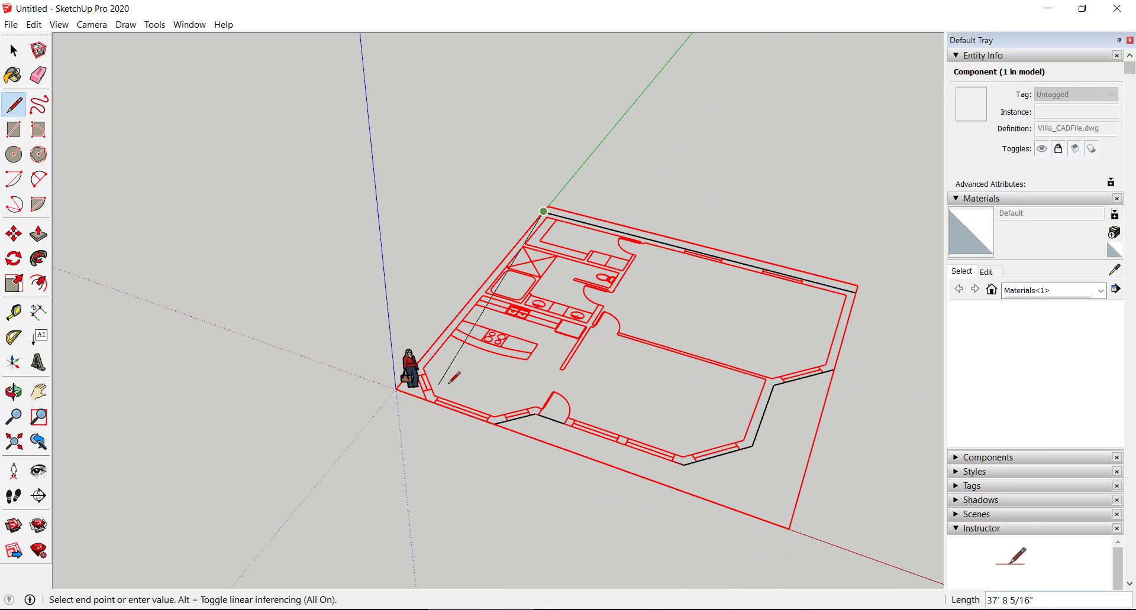
pyautogui.moveTo(390, 384)
pyautogui.mouseDown(button='middle')
pyautogui.moveTo(355, 398)
pyautogui.moveTo(379, 379)
pyautogui.mouseUp(button='middle')
pyautogui.scroll(3, 361, 372)
pyautogui.scroll(1, 422, 349)
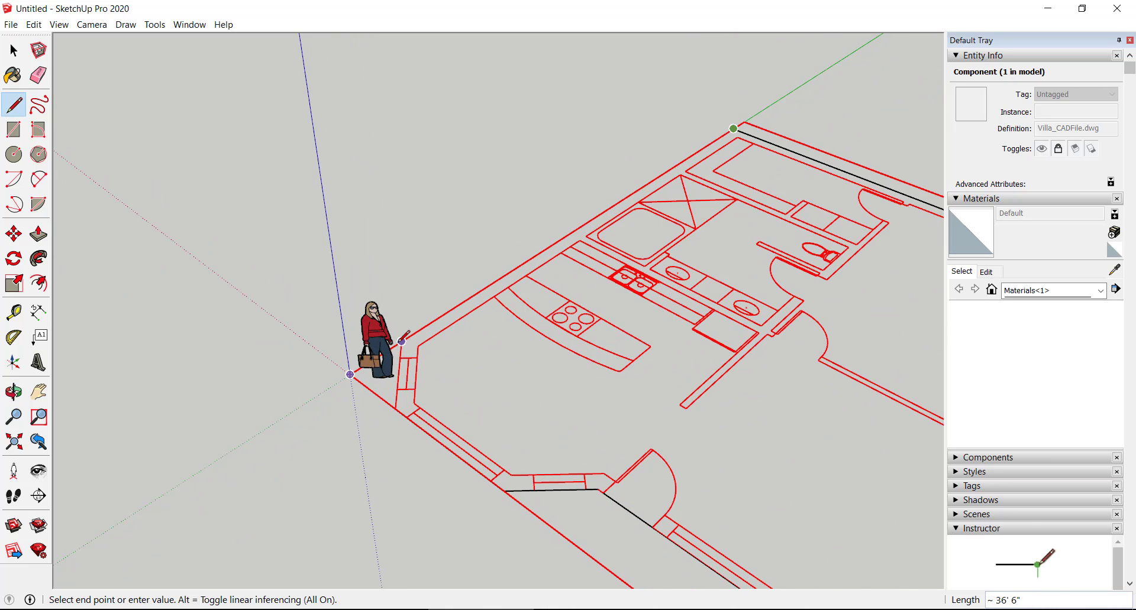
pyautogui.click(402, 341)
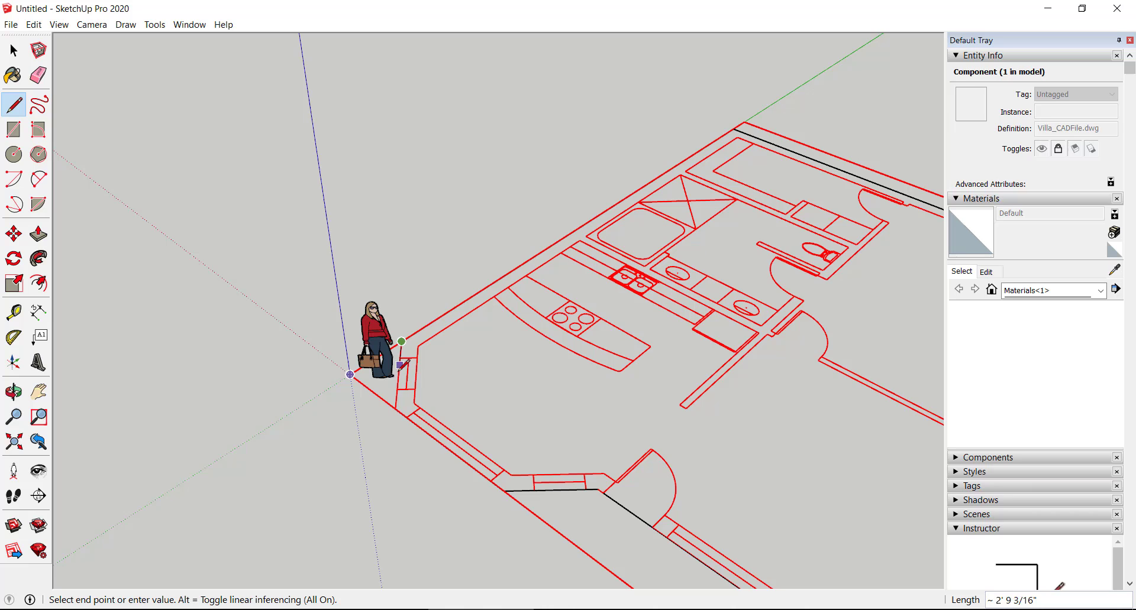
pyautogui.click(395, 409)
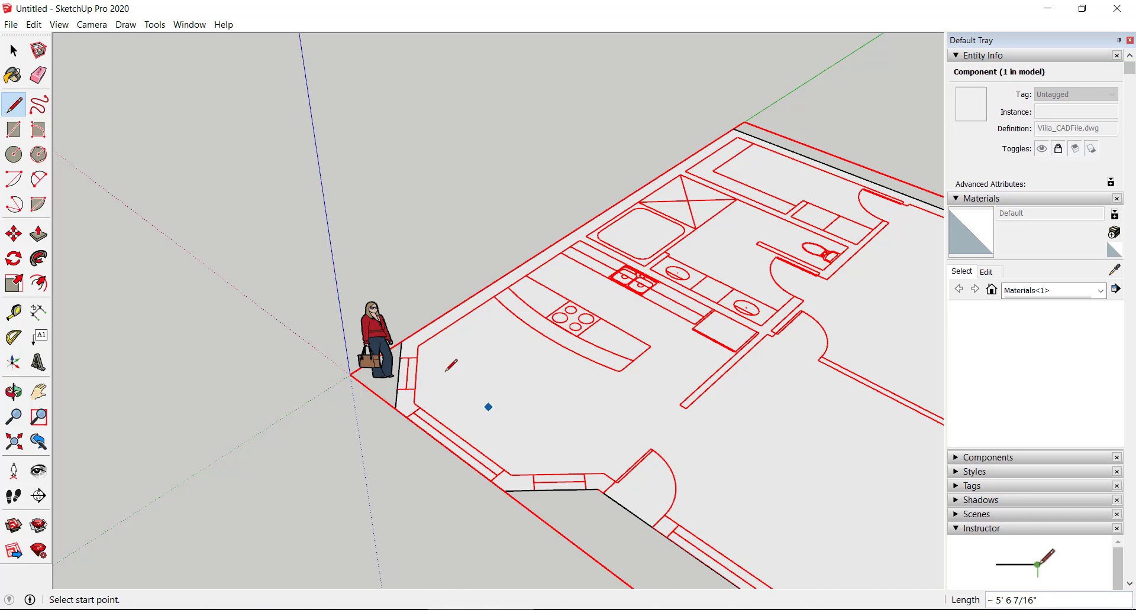
# Select the new 1513.98 ft² traced floor face.
pyautogui.click(13, 50)
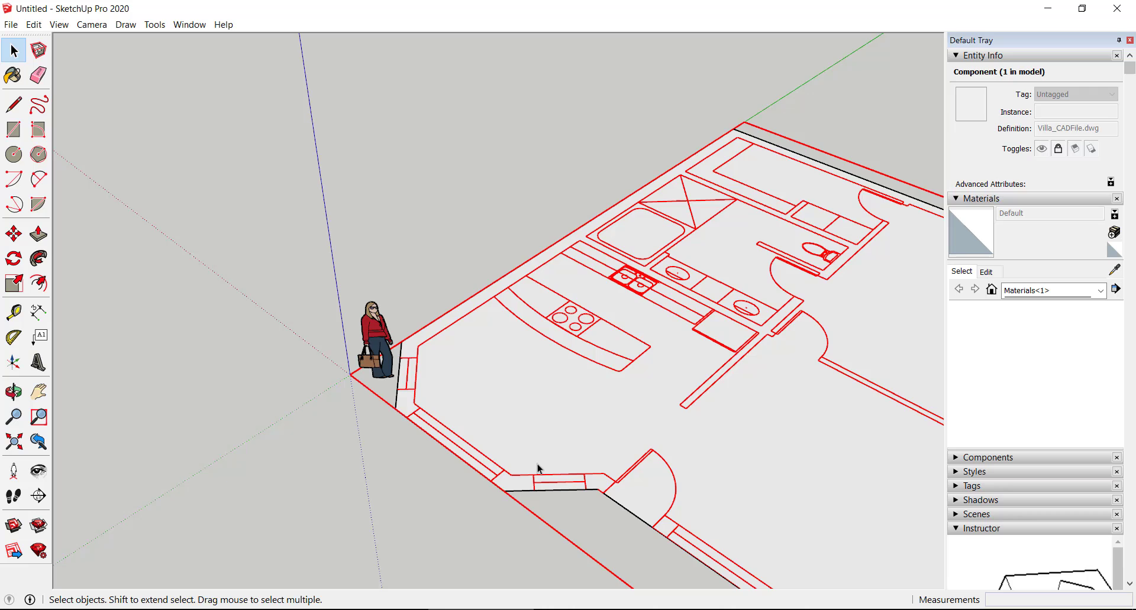
pyautogui.moveTo(537, 469); pyautogui.dragTo(667, 122, button='middle')
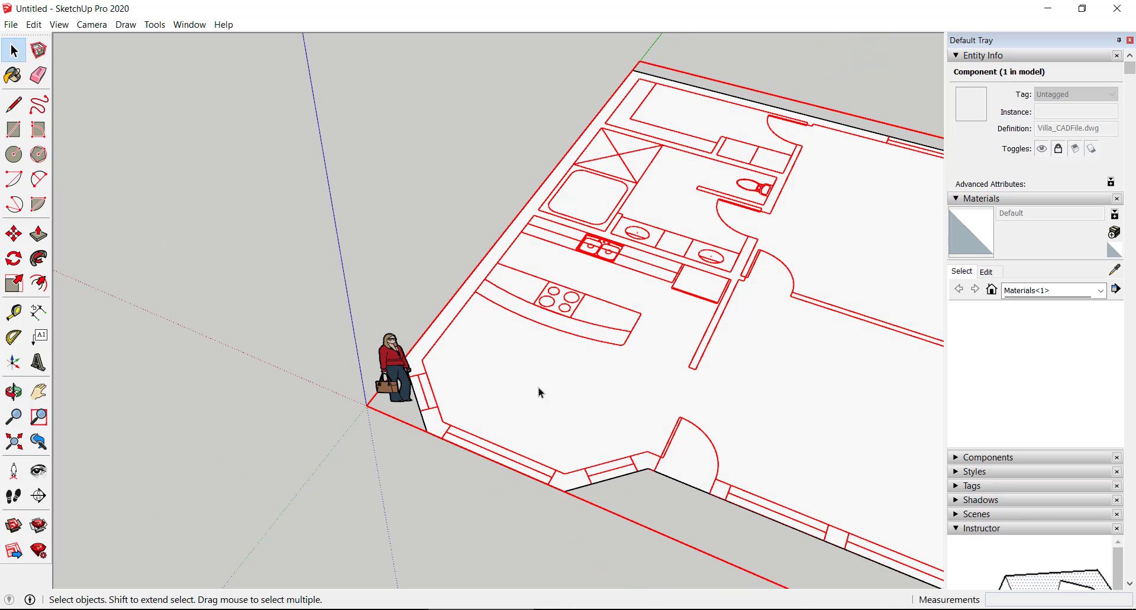
pyautogui.click(510, 392)
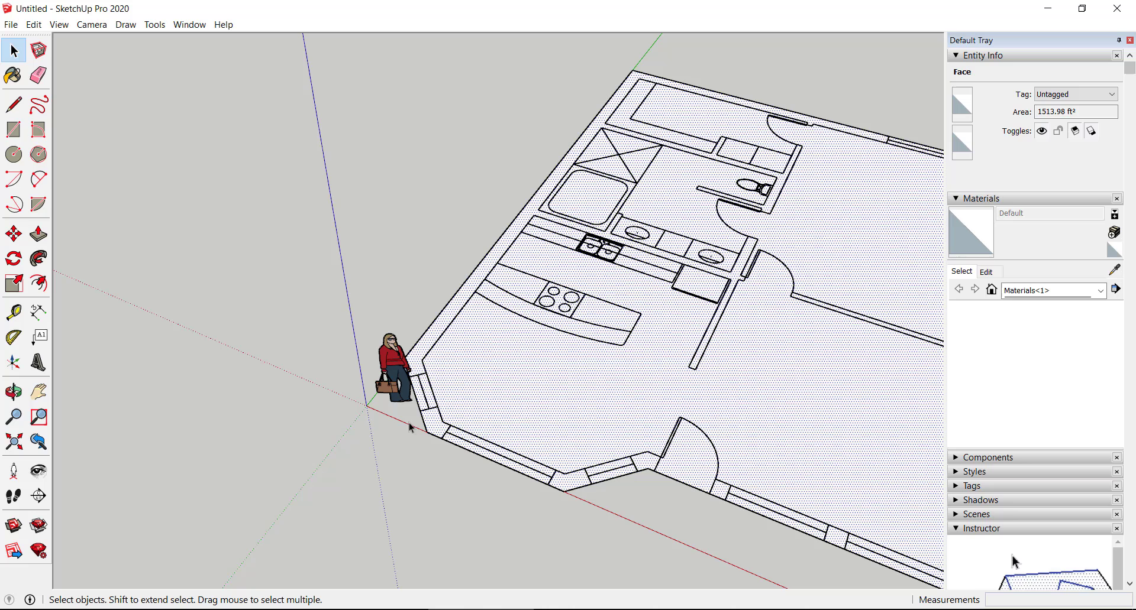
# Offset the floor face's outer edge inward by 12 to form the wall strip.
pyautogui.click(44, 285)
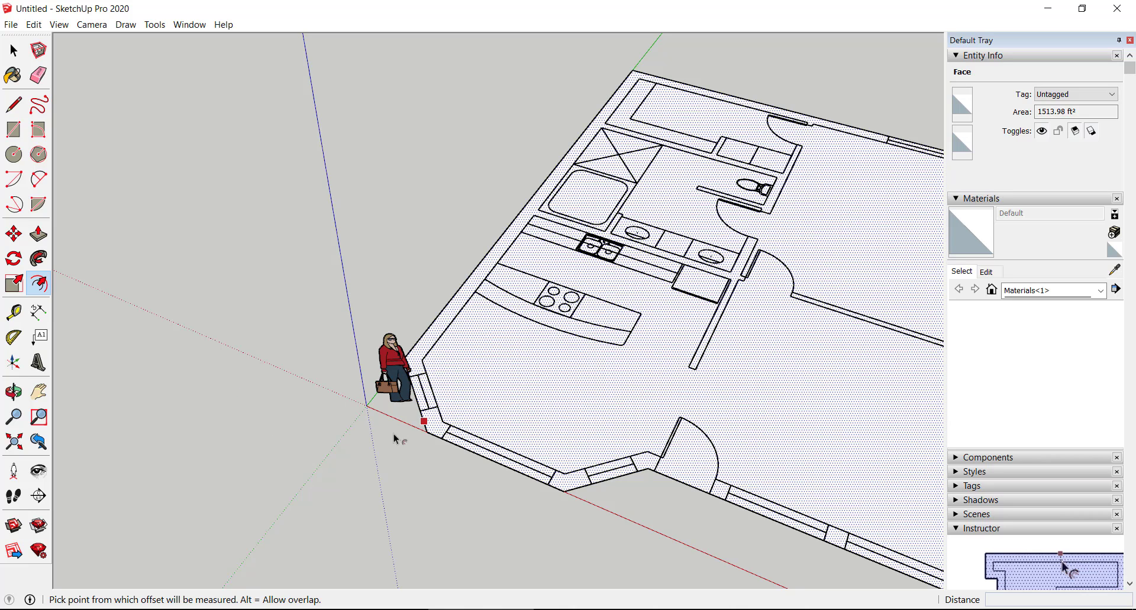
pyautogui.click(465, 453)
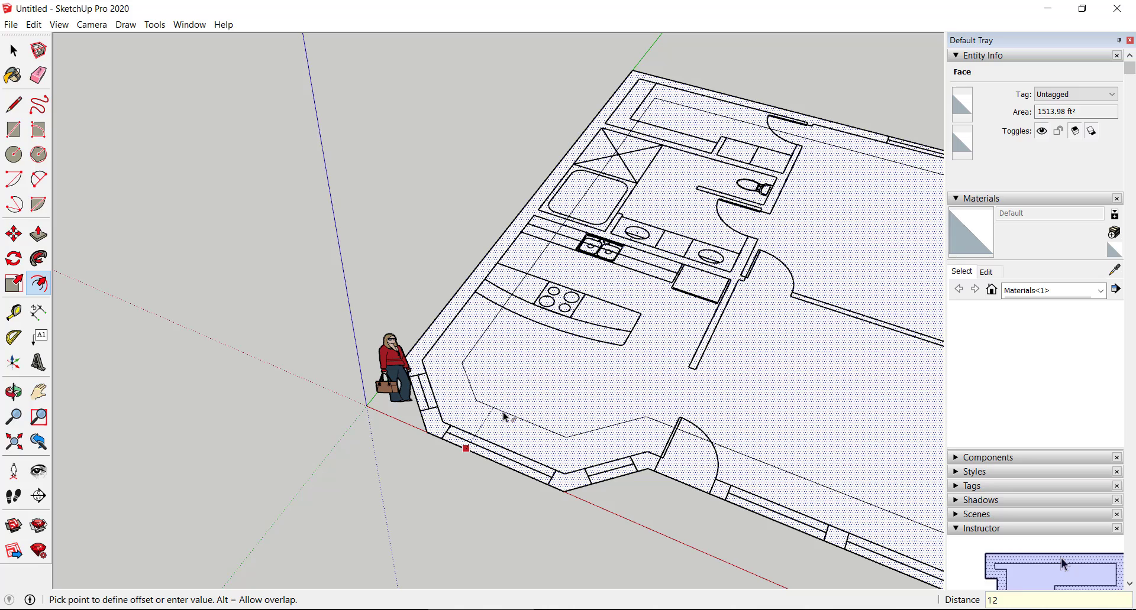
pyautogui.write('12')
pyautogui.press('Return')
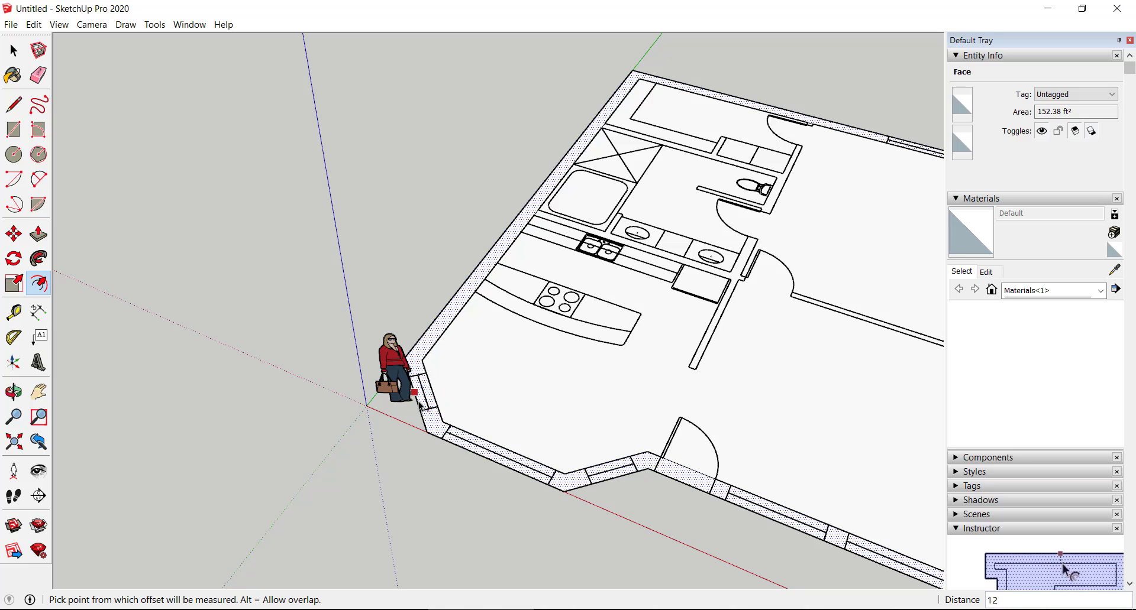
# Push/Pull the 12-inch wall strip face up 9' into exterior walls.
pyautogui.click(38, 235)
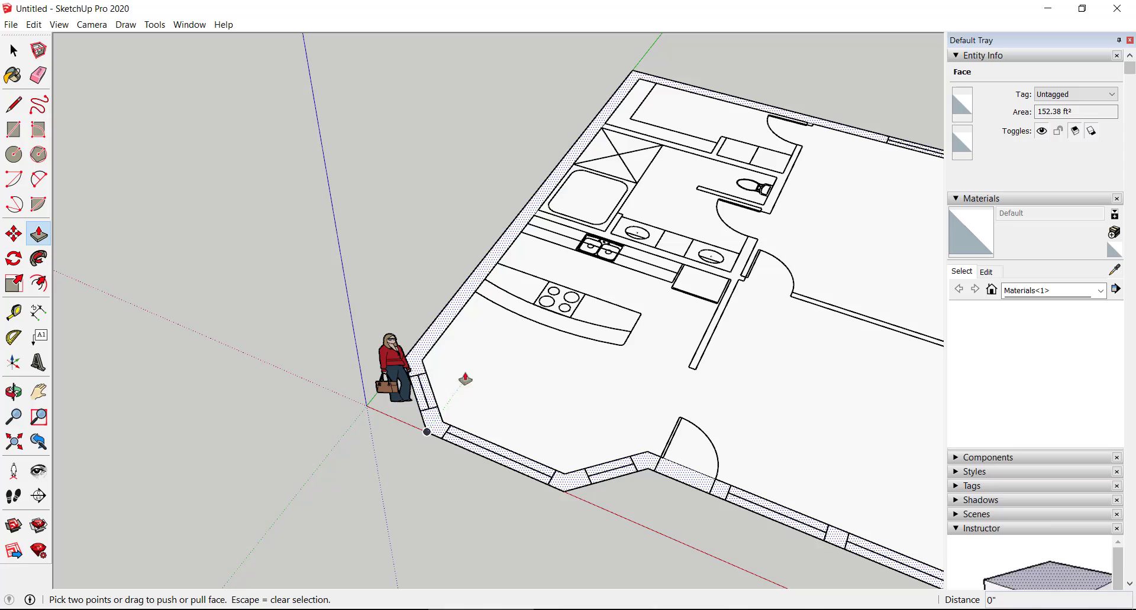
pyautogui.press('Escape')
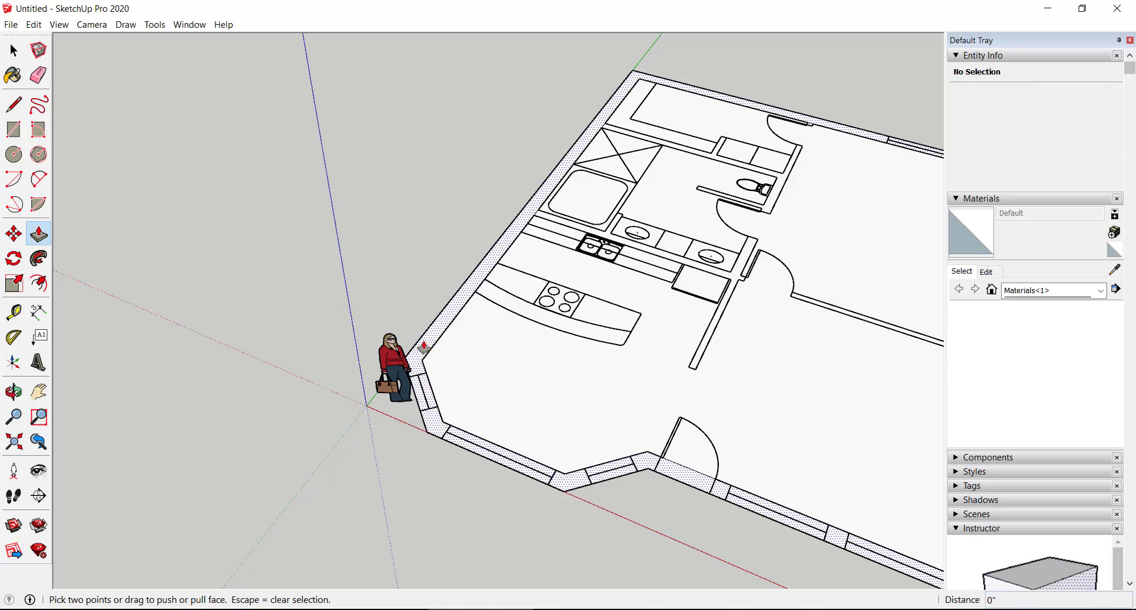
pyautogui.click(442, 350)
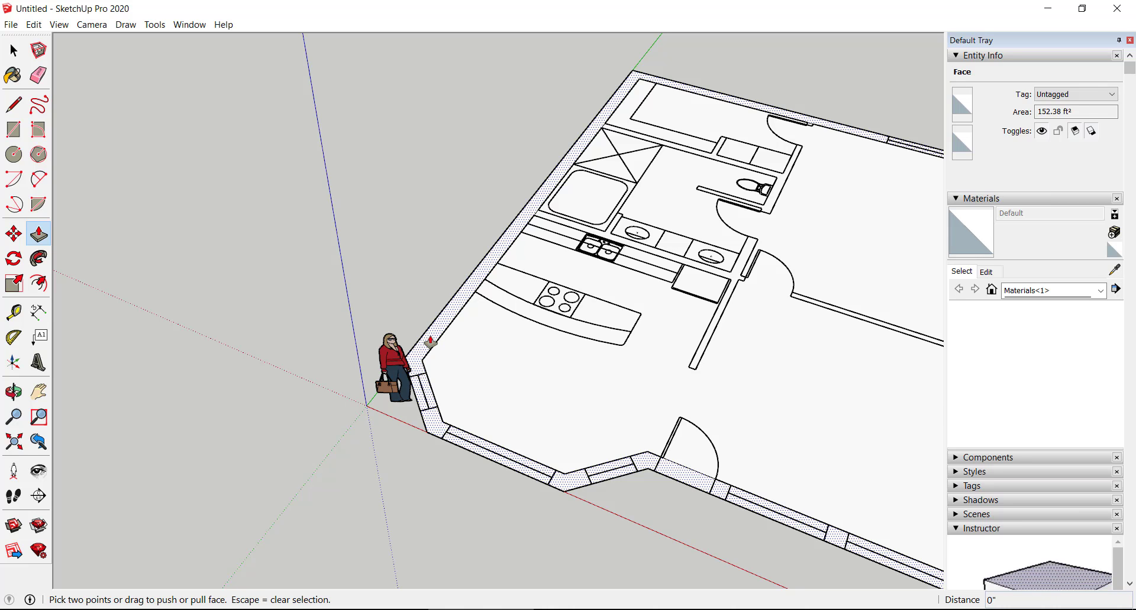
pyautogui.click(430, 342)
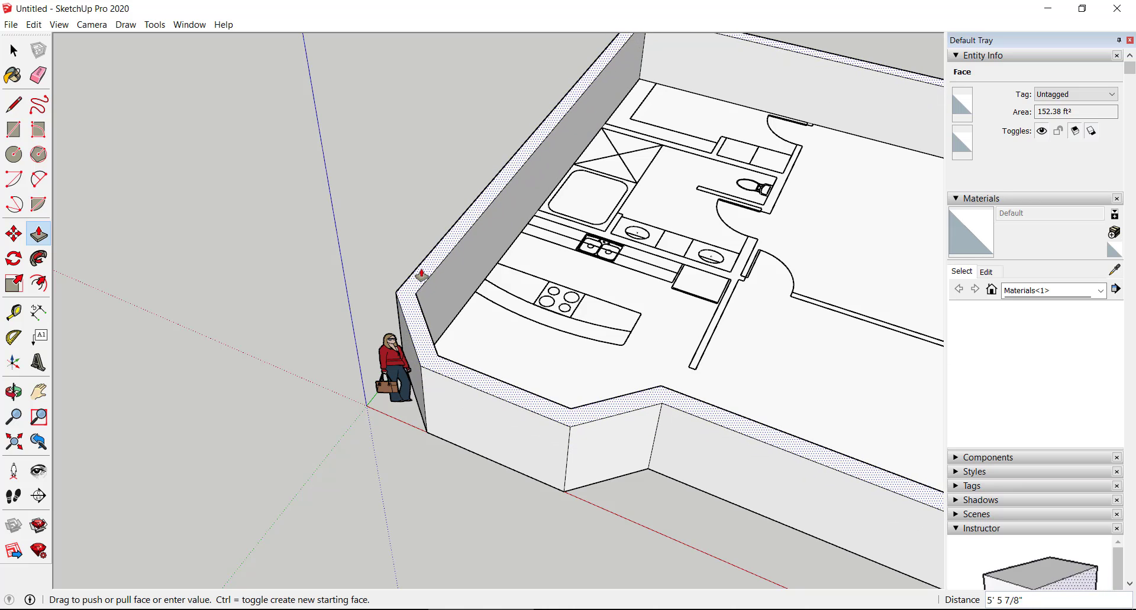
pyautogui.click(421, 273)
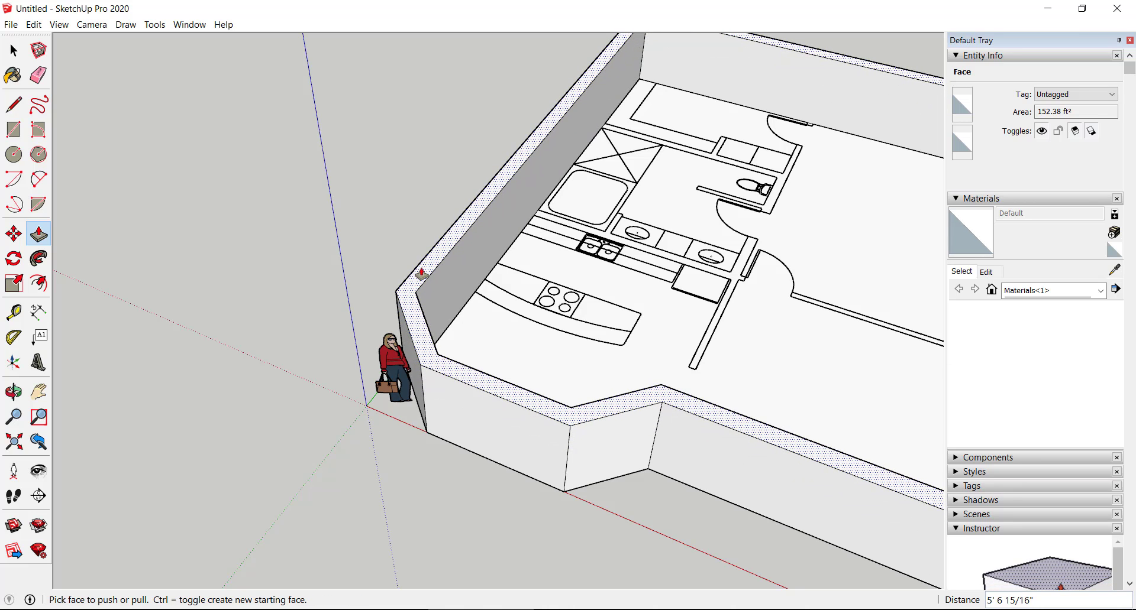
pyautogui.write('9')
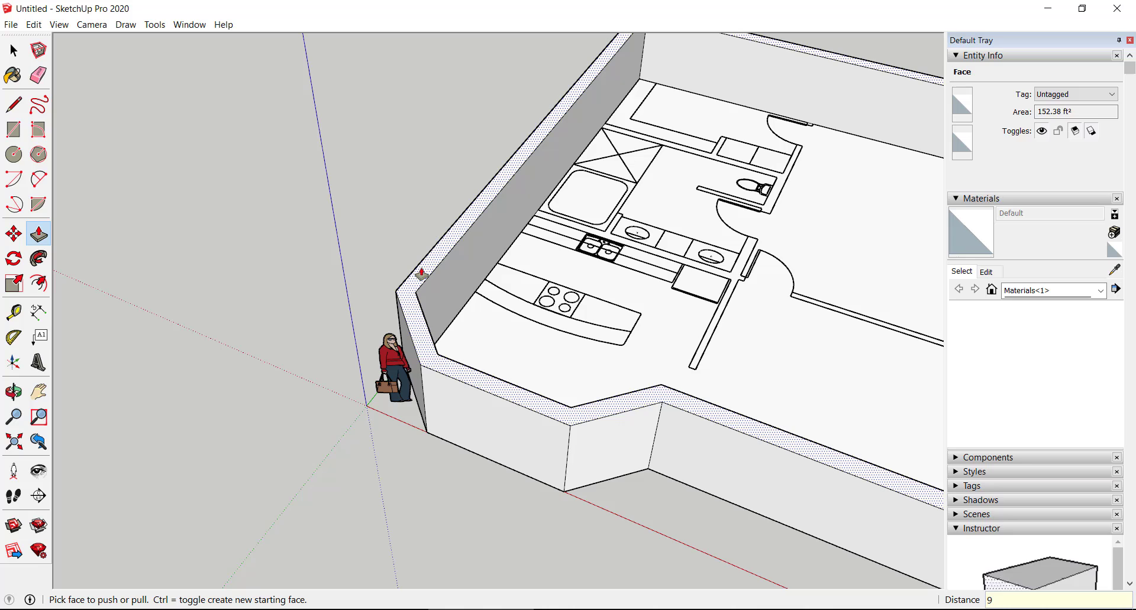
pyautogui.write("'")
pyautogui.press('Return')
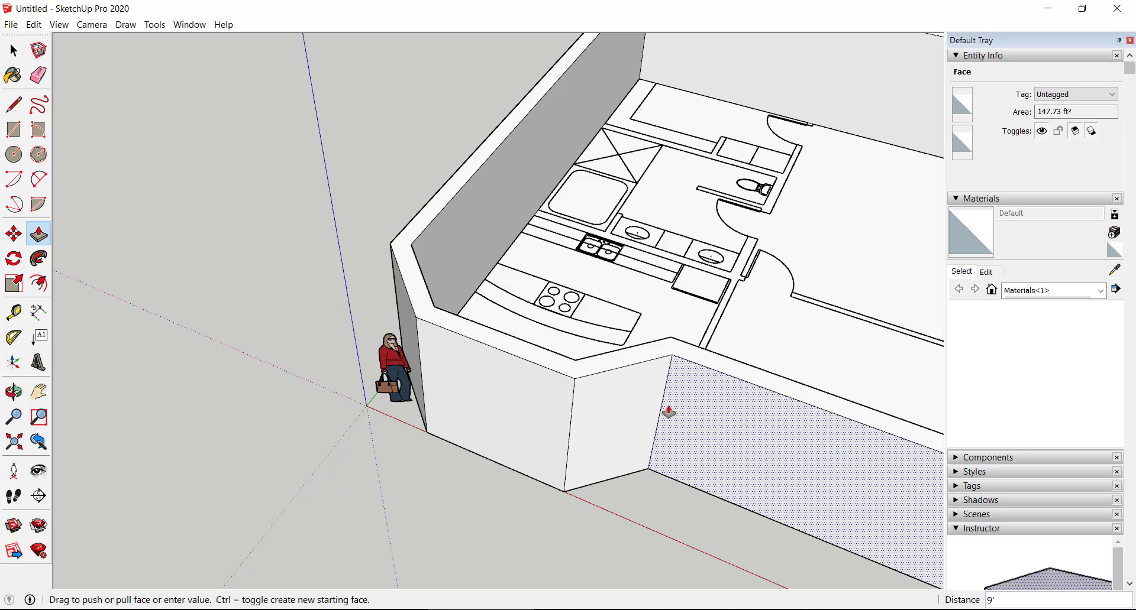
pyautogui.scroll(-1, 674, 409)
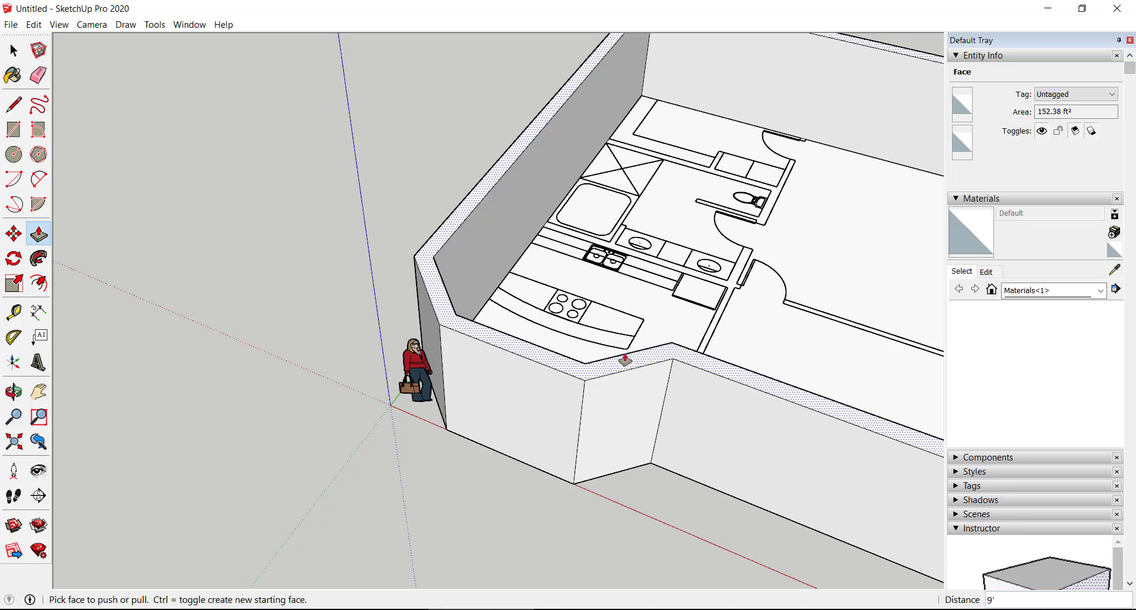
# Draw the first interior wall edge between the plan's CAD endpoints with the Line tool.
pyautogui.click(11, 112)
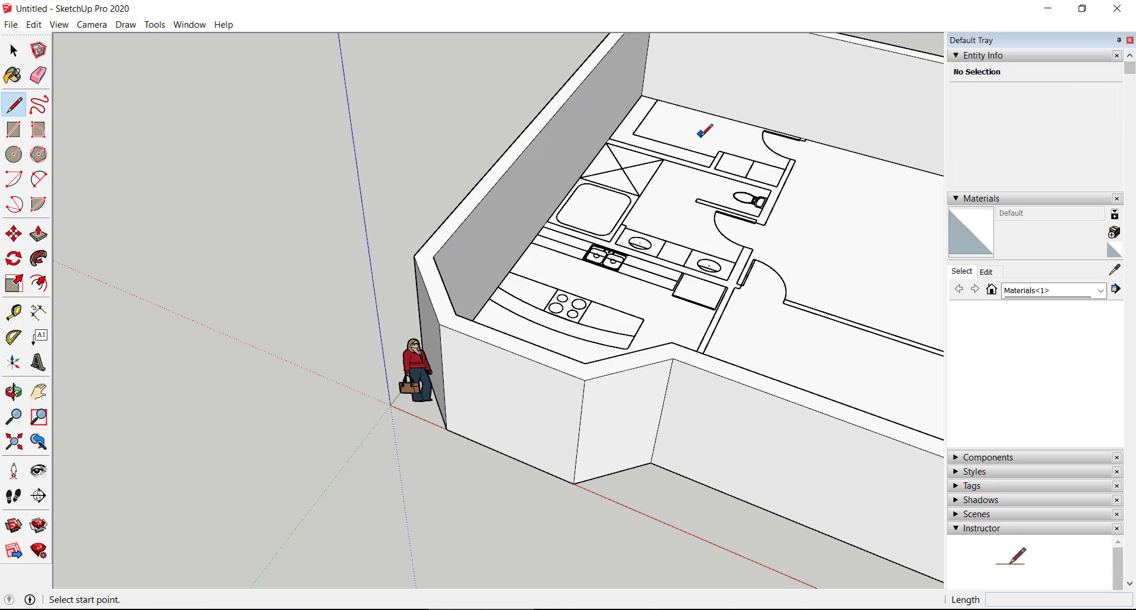
pyautogui.scroll(4, 559, 228)
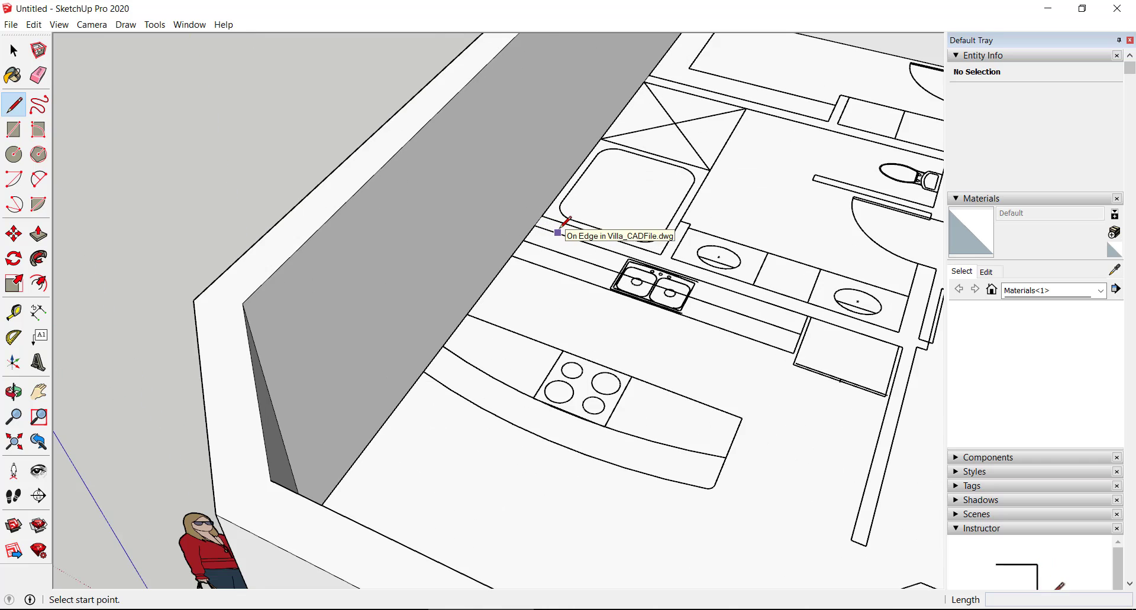
pyautogui.scroll(1, 556, 232)
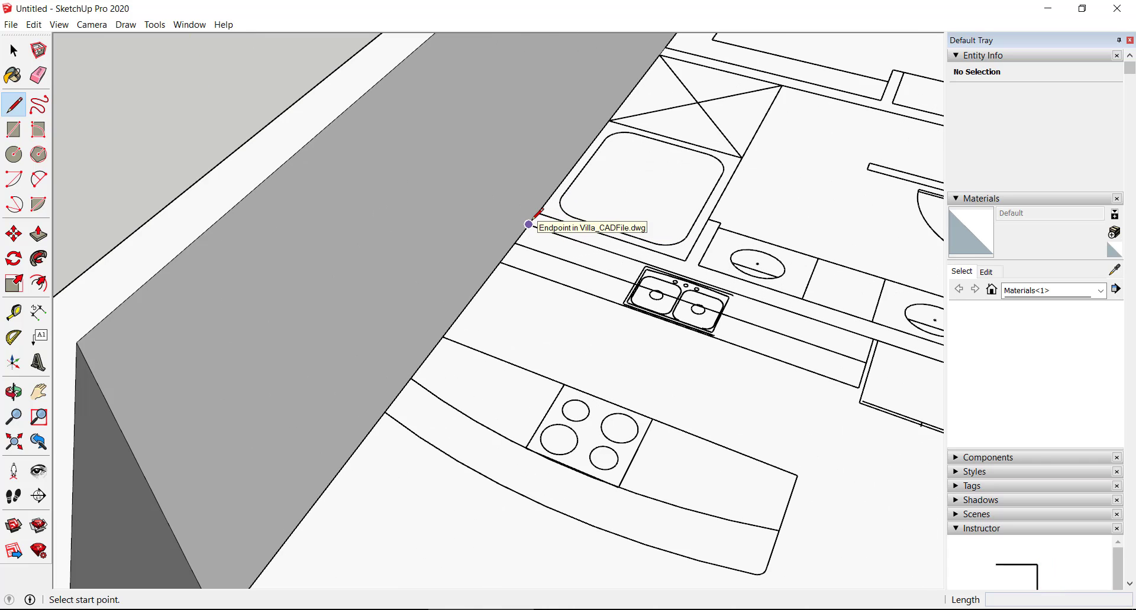
pyautogui.click(528, 225)
pyautogui.scroll(-1, 619, 384)
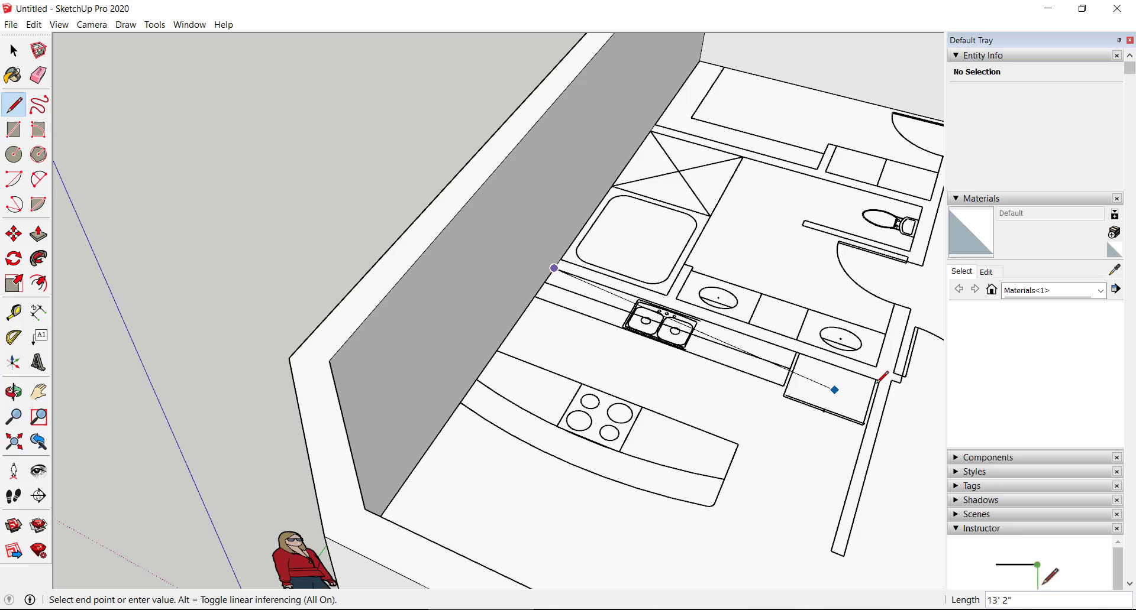
pyautogui.scroll(2, 879, 381)
pyautogui.click(876, 381)
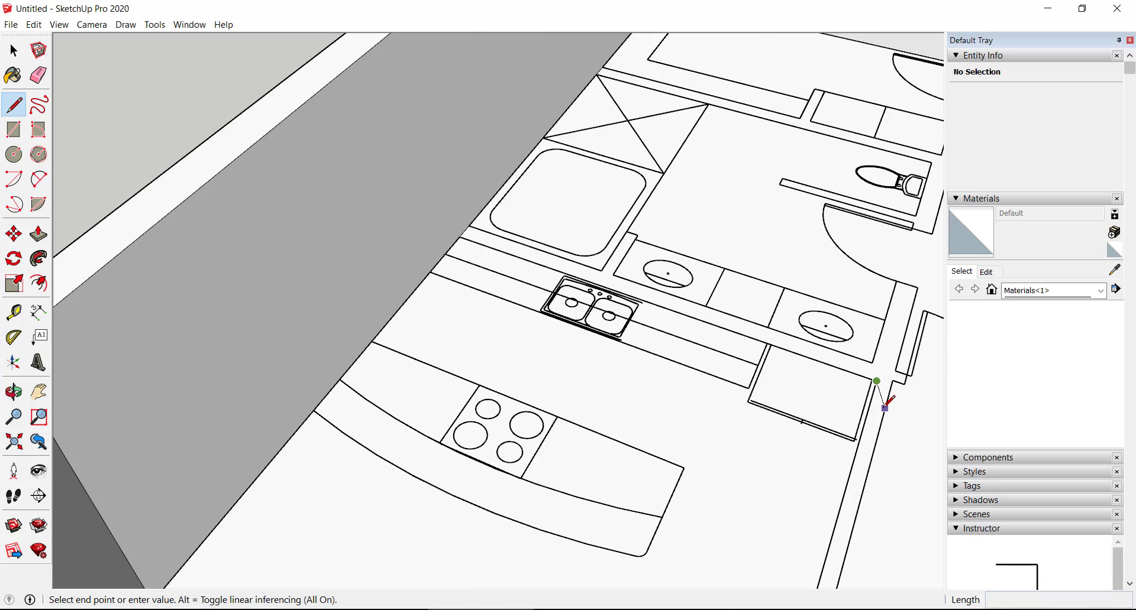
pyautogui.scroll(-4, 877, 379)
pyautogui.scroll(3, 852, 526)
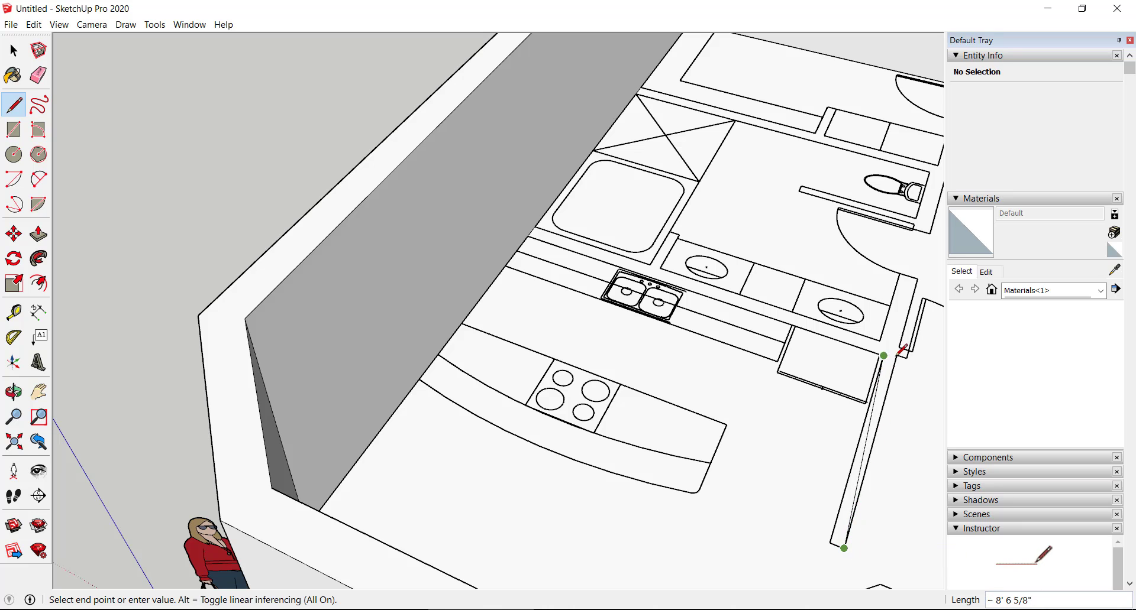
pyautogui.scroll(-6, 814, 480)
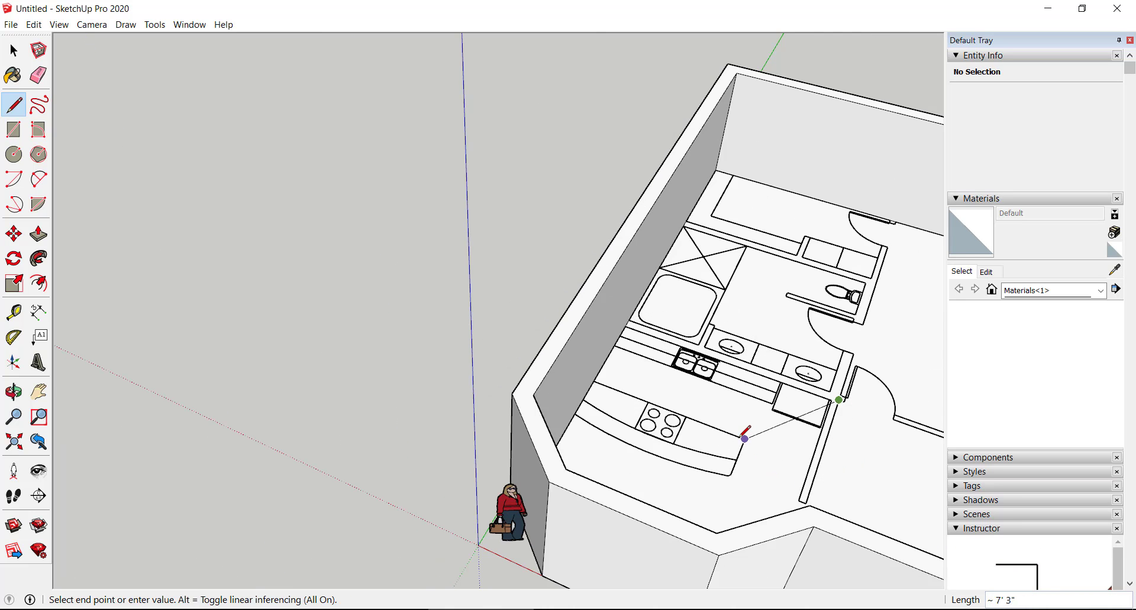
pyautogui.scroll(-3, 763, 420)
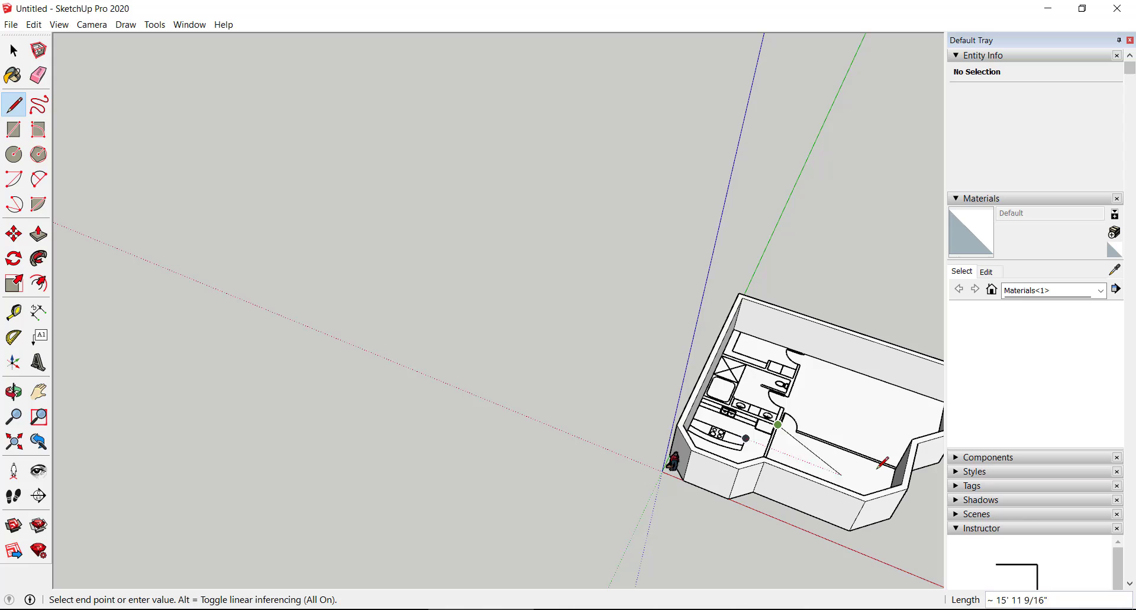
pyautogui.scroll(10, 905, 473)
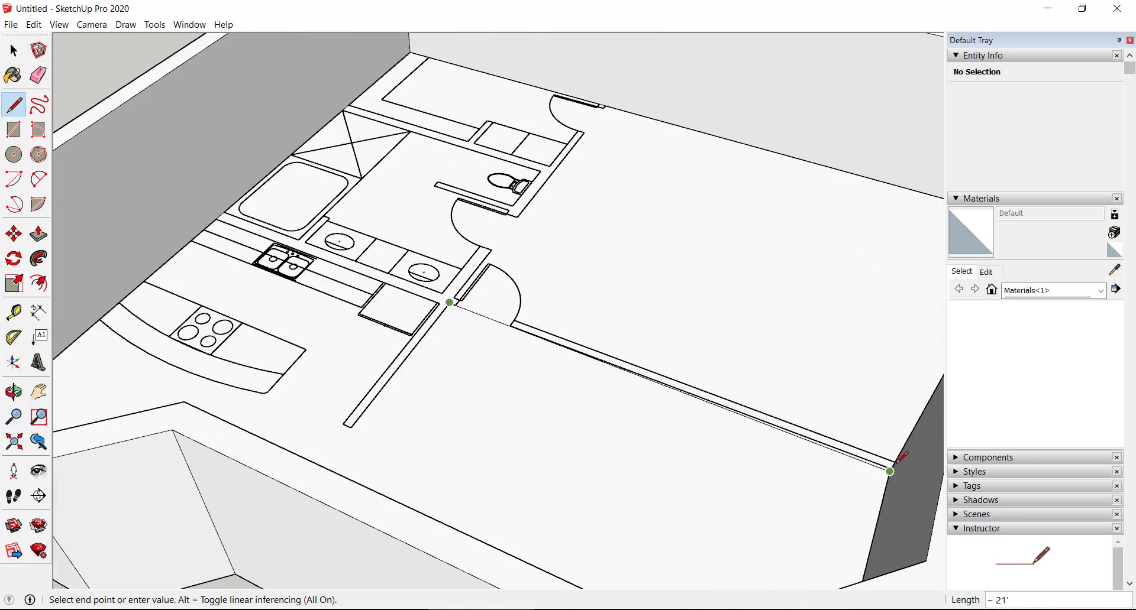
pyautogui.scroll(2, 881, 464)
pyautogui.moveTo(861, 469)
pyautogui.mouseDown(button='middle')
pyautogui.moveTo(920, 506)
pyautogui.moveTo(1037, 474)
pyautogui.moveTo(840, 304)
pyautogui.moveTo(874, 339)
pyautogui.moveTo(941, 358)
pyautogui.mouseUp(button='middle')
pyautogui.scroll(5, 834, 301)
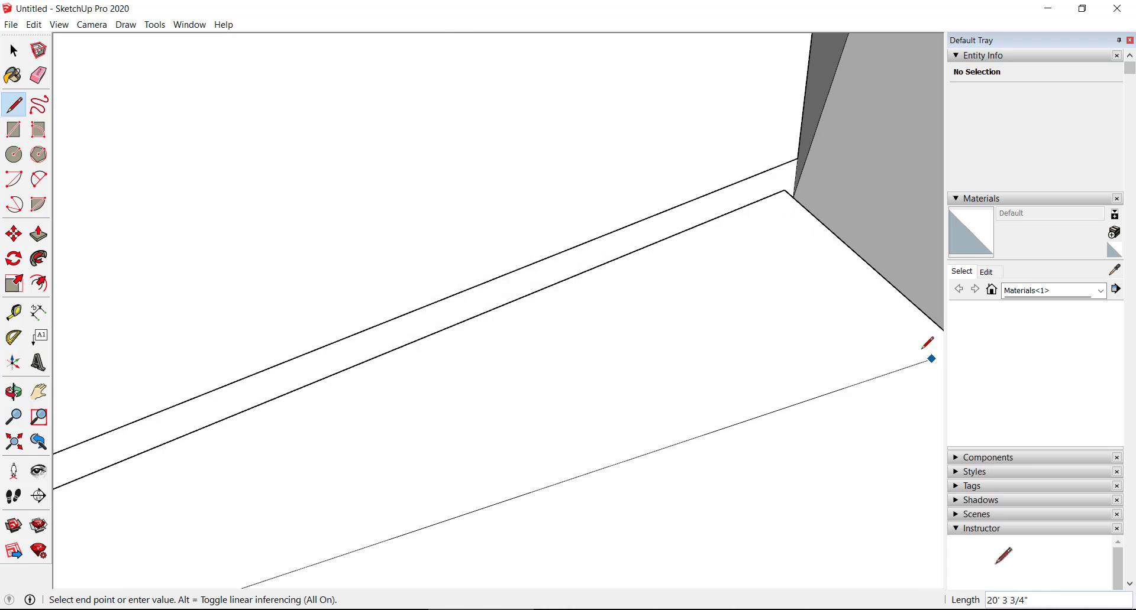
pyautogui.click(793, 197)
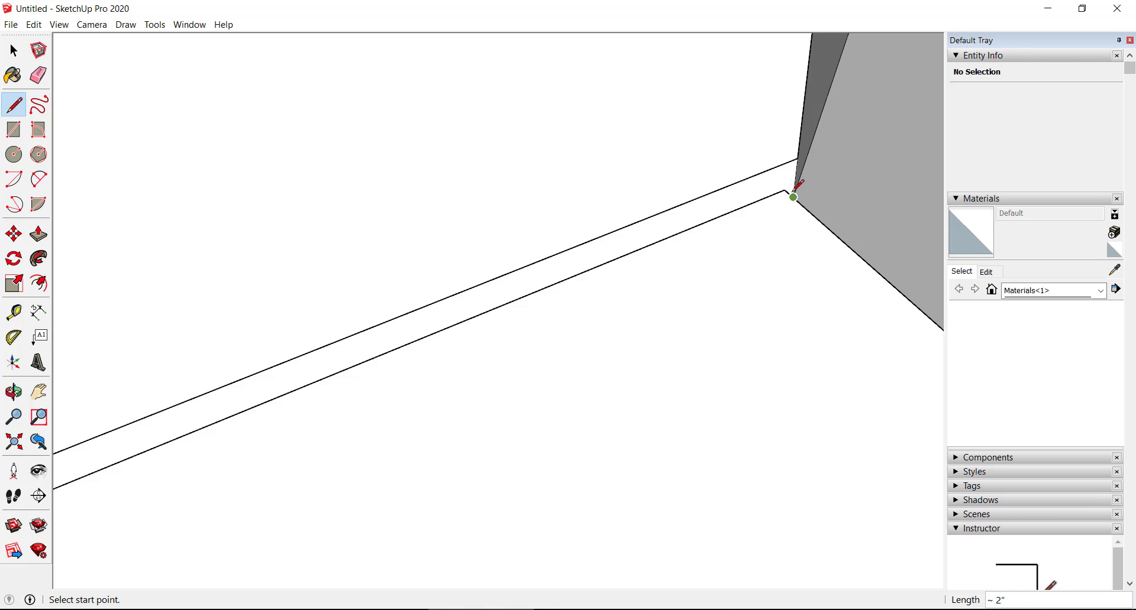
pyautogui.click(15, 54)
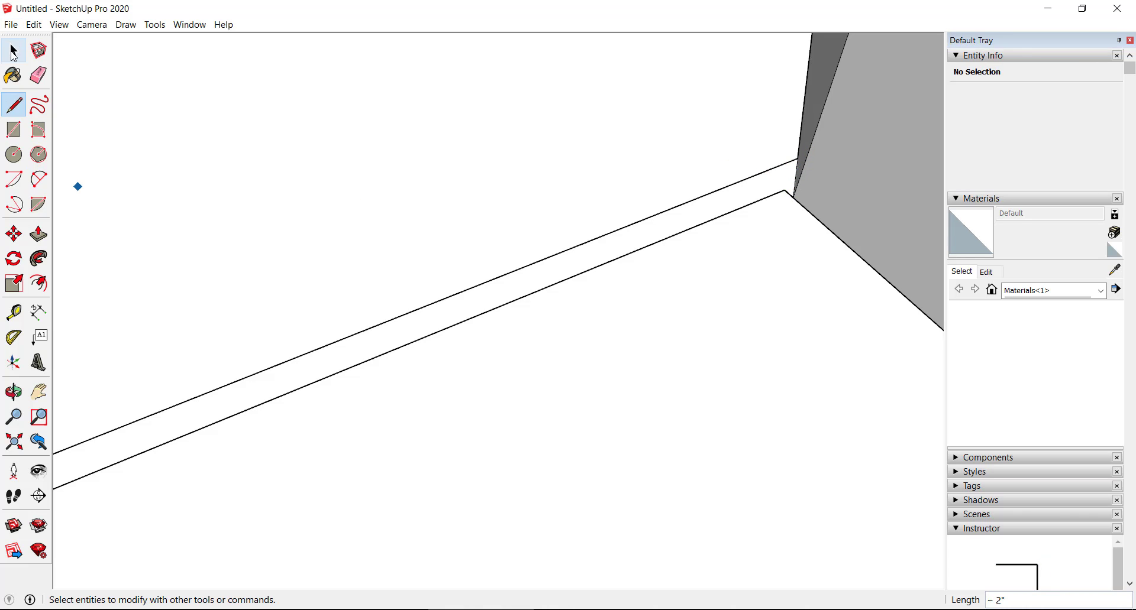
# Draw a second interior edge from the wall corner to the lower-left and top wall corners.
pyautogui.click(14, 106)
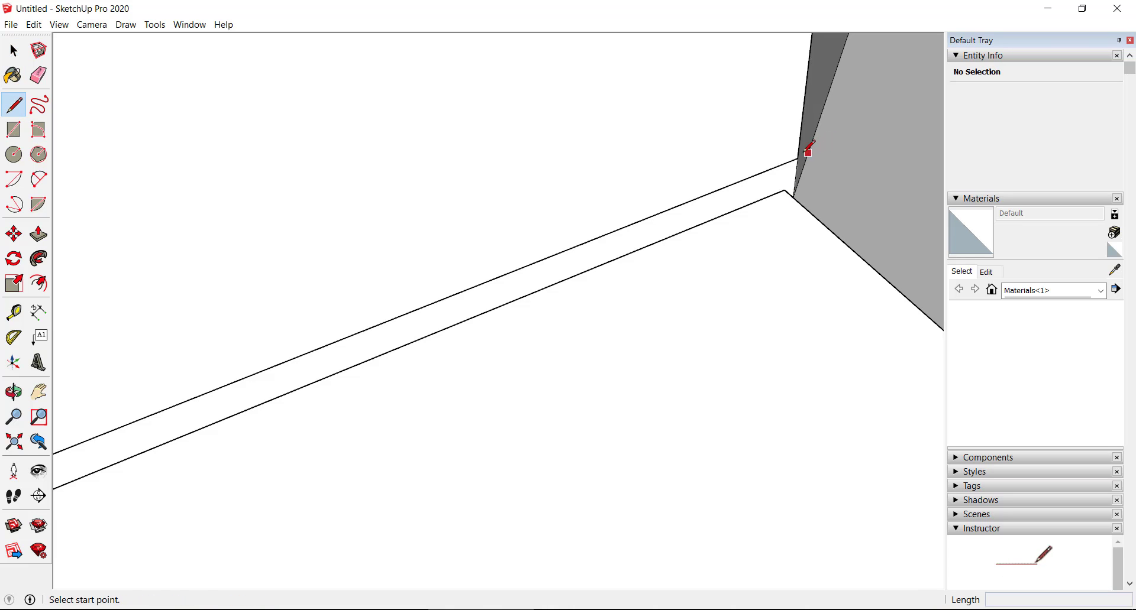
pyautogui.click(798, 158)
pyautogui.scroll(-4, 799, 213)
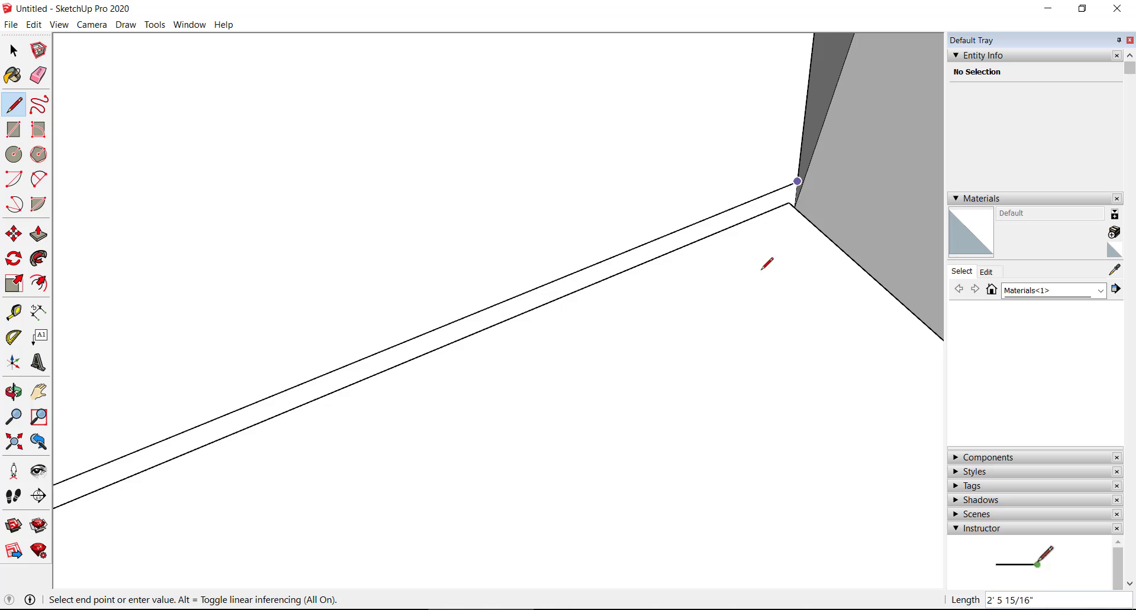
pyautogui.scroll(-1, 568, 346)
pyautogui.scroll(1, 98, 505)
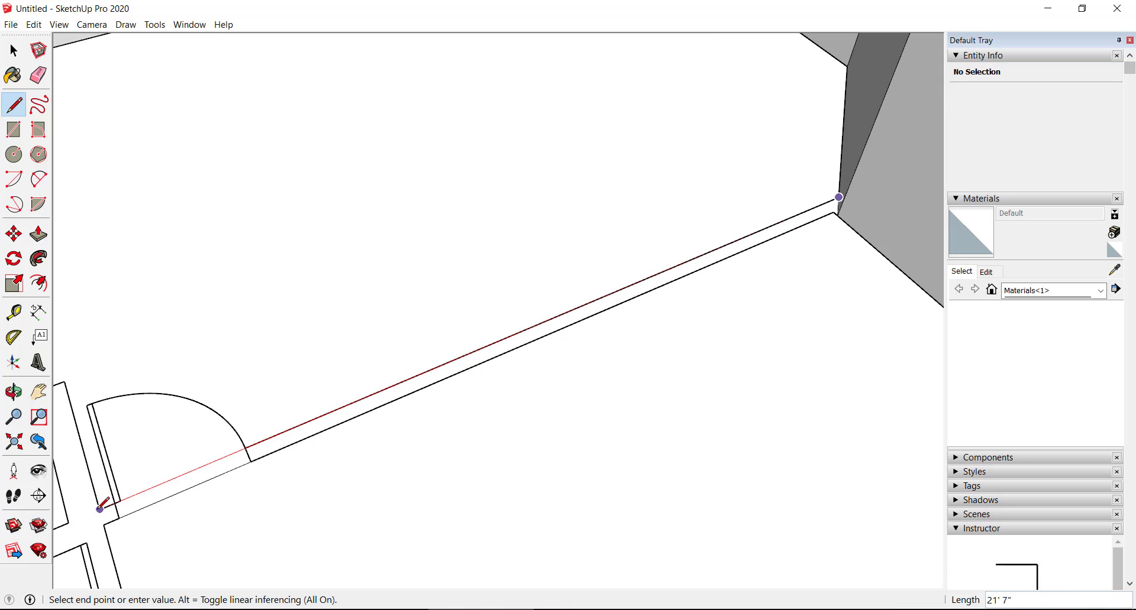
pyautogui.click(100, 508)
pyautogui.scroll(-3, 178, 520)
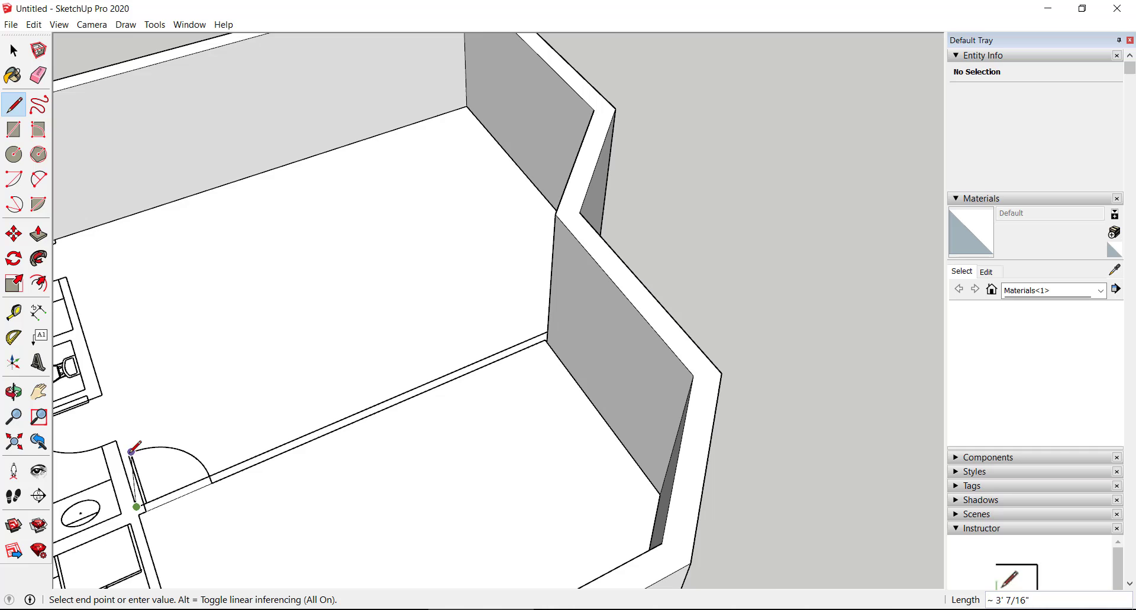
pyautogui.scroll(1, 131, 453)
pyautogui.scroll(-3, 123, 391)
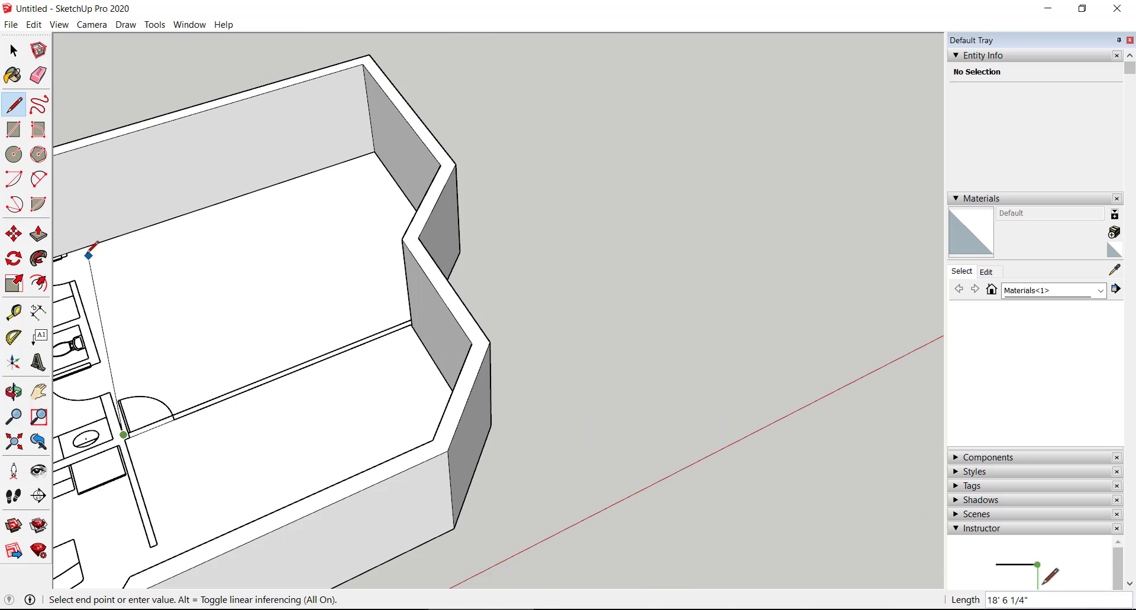
pyautogui.scroll(3, 91, 248)
pyautogui.scroll(-5, 101, 266)
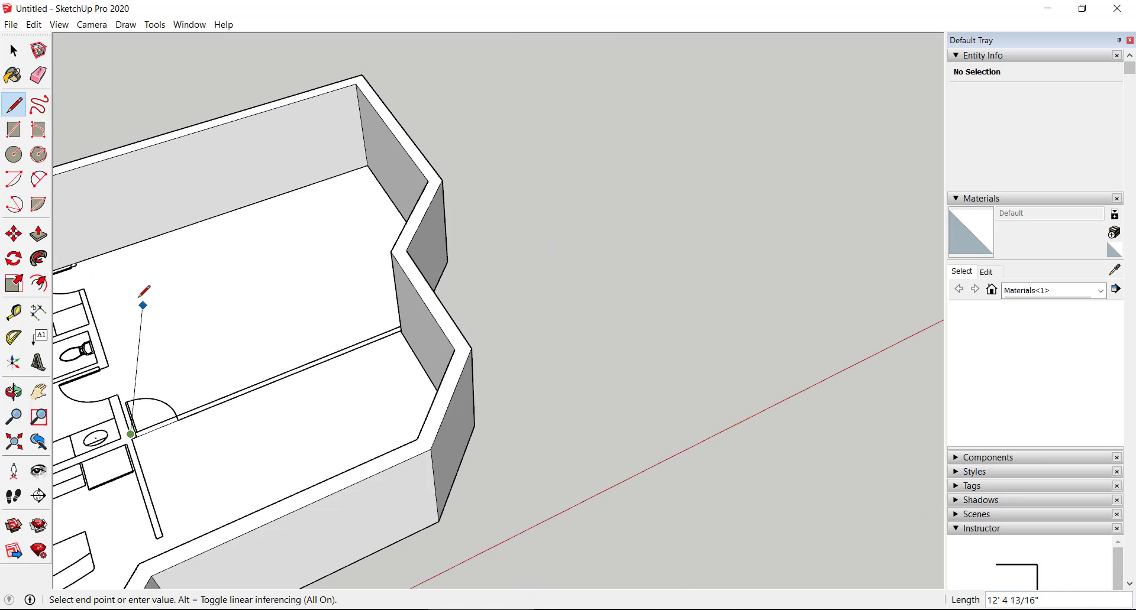
pyautogui.scroll(7, 101, 267)
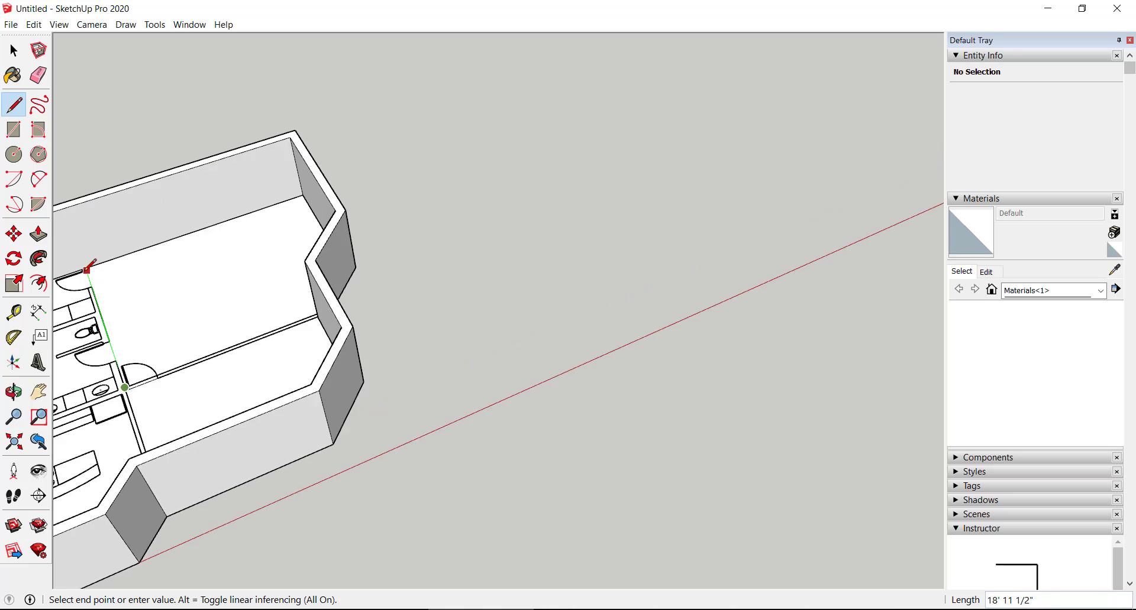
pyautogui.scroll(5, 89, 269)
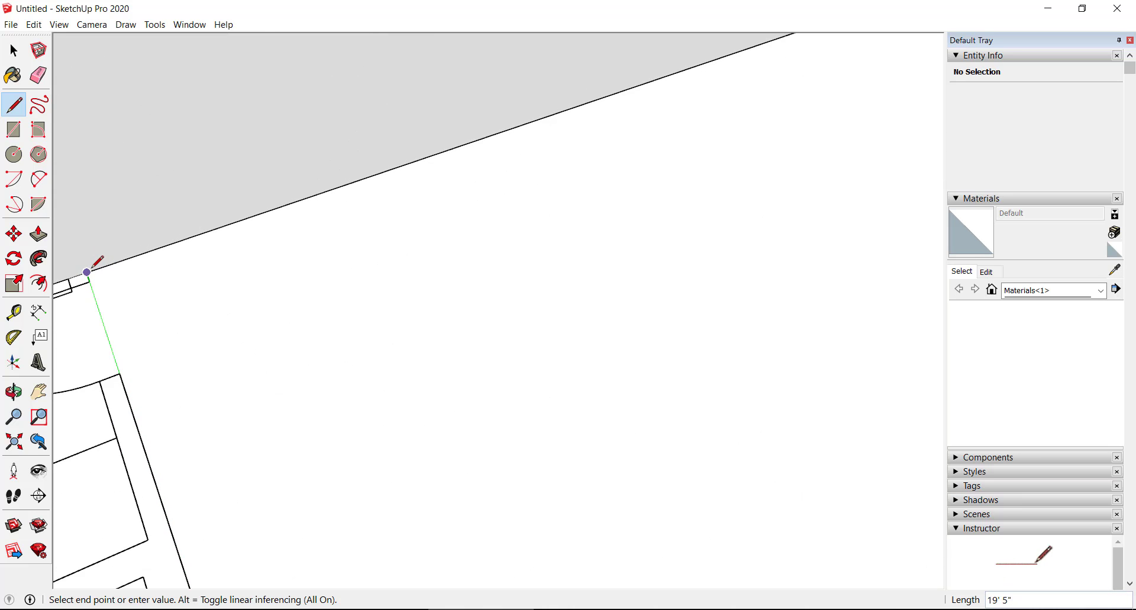
pyautogui.click(89, 270)
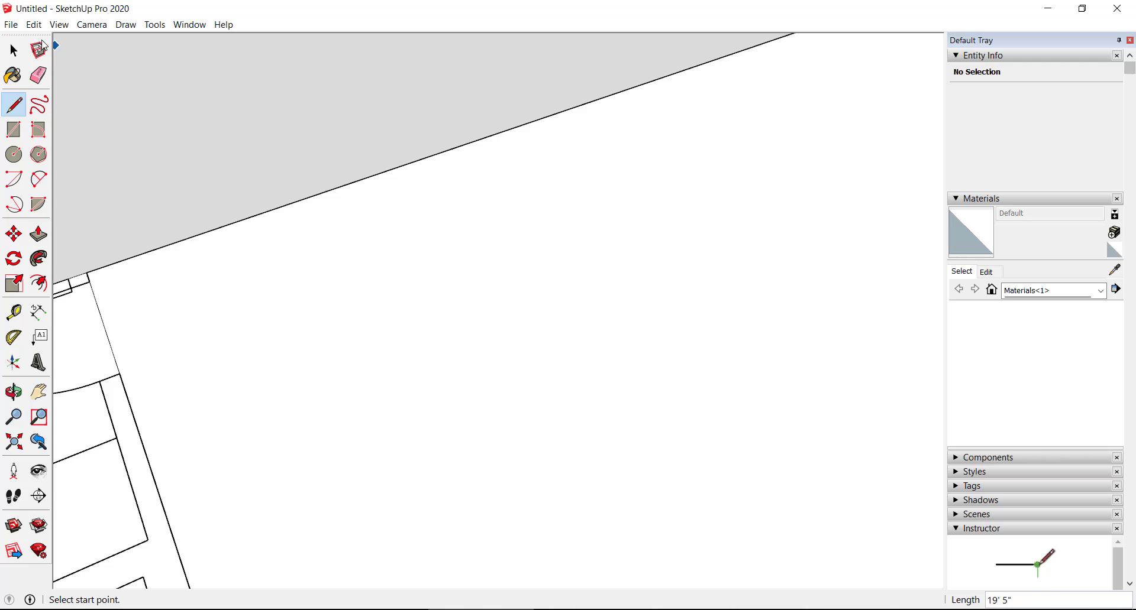
pyautogui.click(14, 50)
pyautogui.scroll(5, 447, 357)
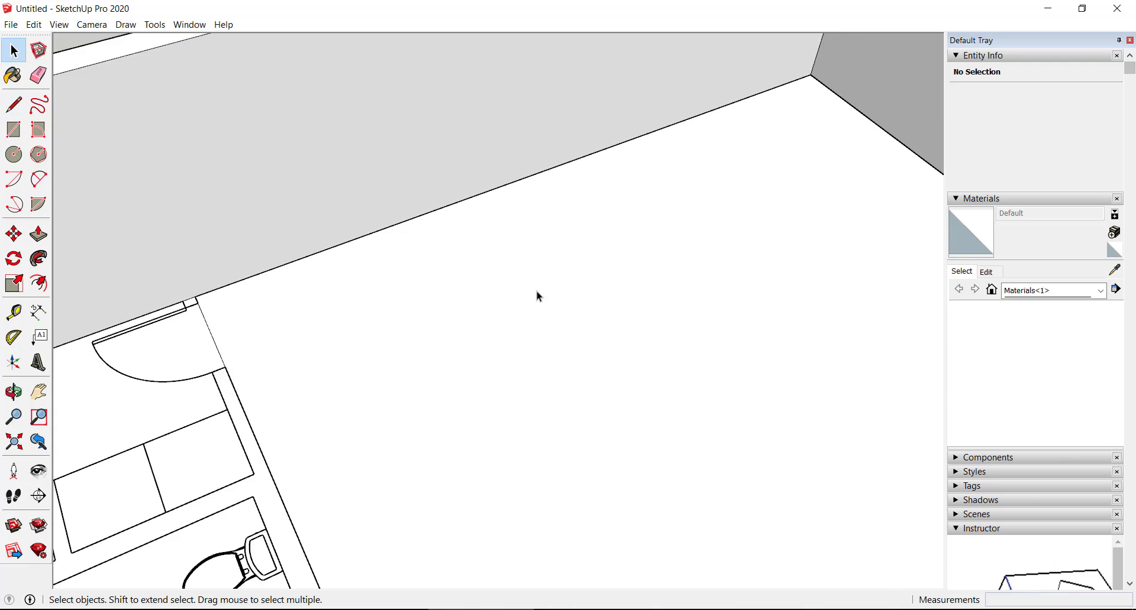
pyautogui.scroll(-8, 536, 321)
pyautogui.moveTo(588, 496); pyautogui.dragTo(178, 550, button='middle')
pyautogui.moveTo(237, 502); pyautogui.dragTo(403, 296, button='middle')
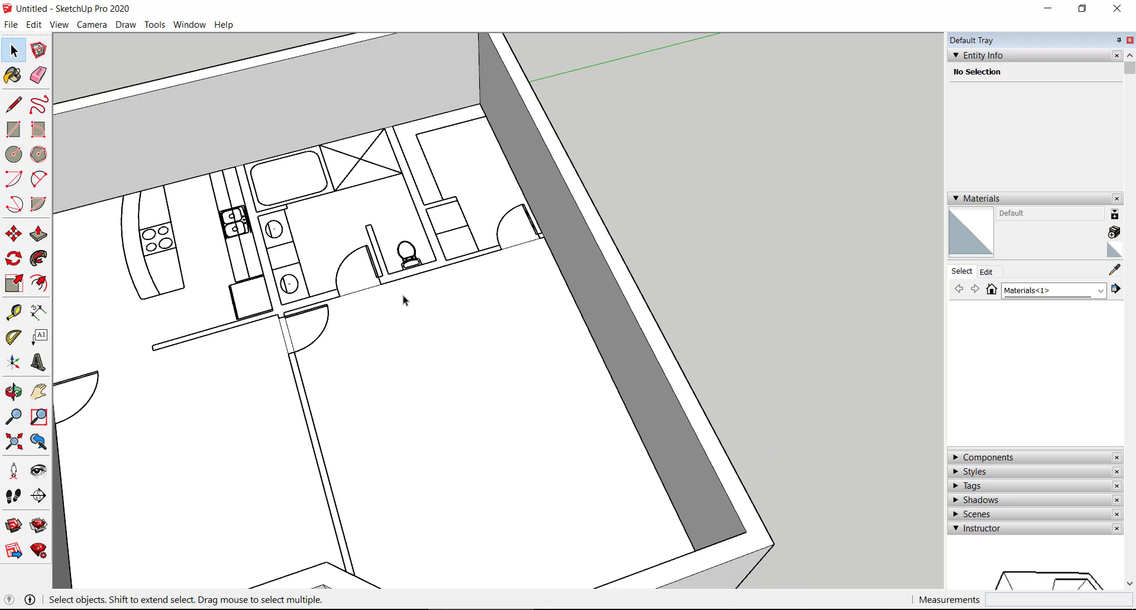
pyautogui.scroll(4, 452, 121)
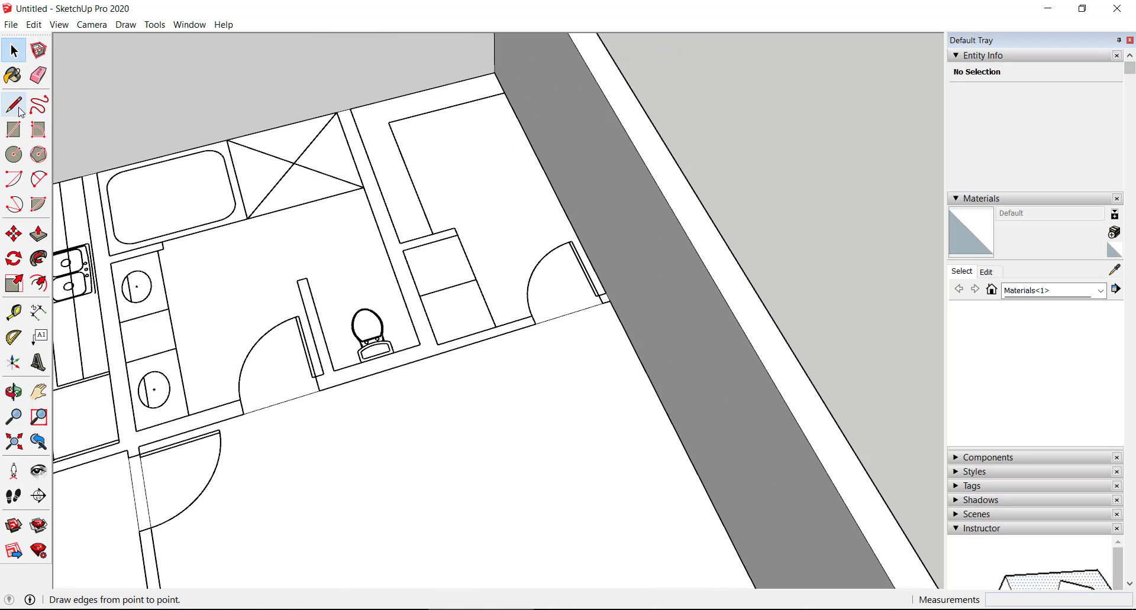
# Trace edges from the door corner to close a wall face at the top corner.
pyautogui.click(15, 104)
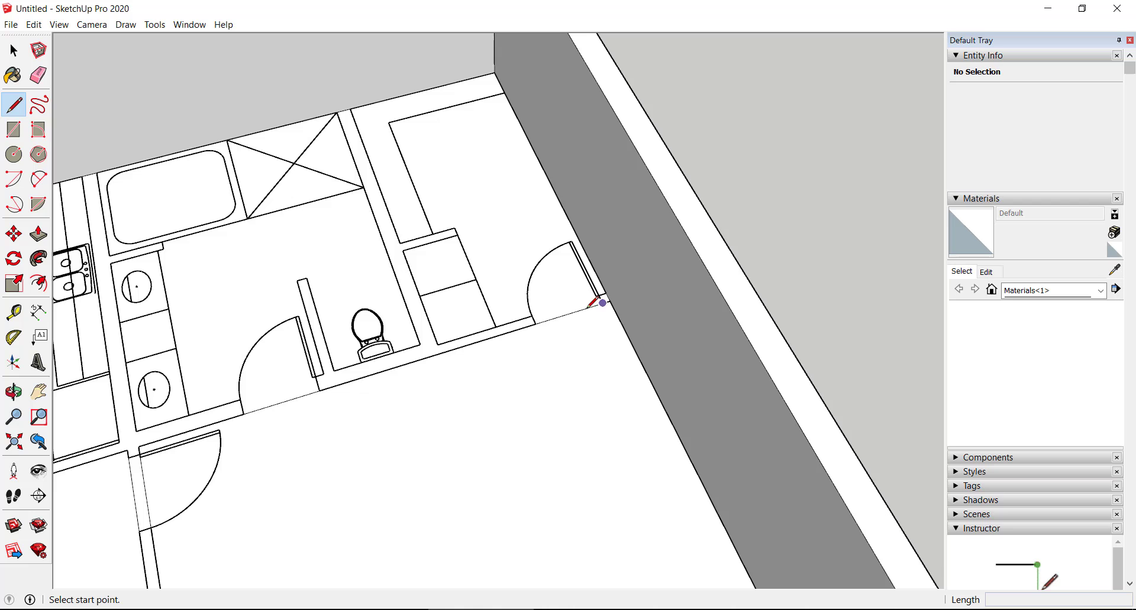
pyautogui.scroll(3, 609, 300)
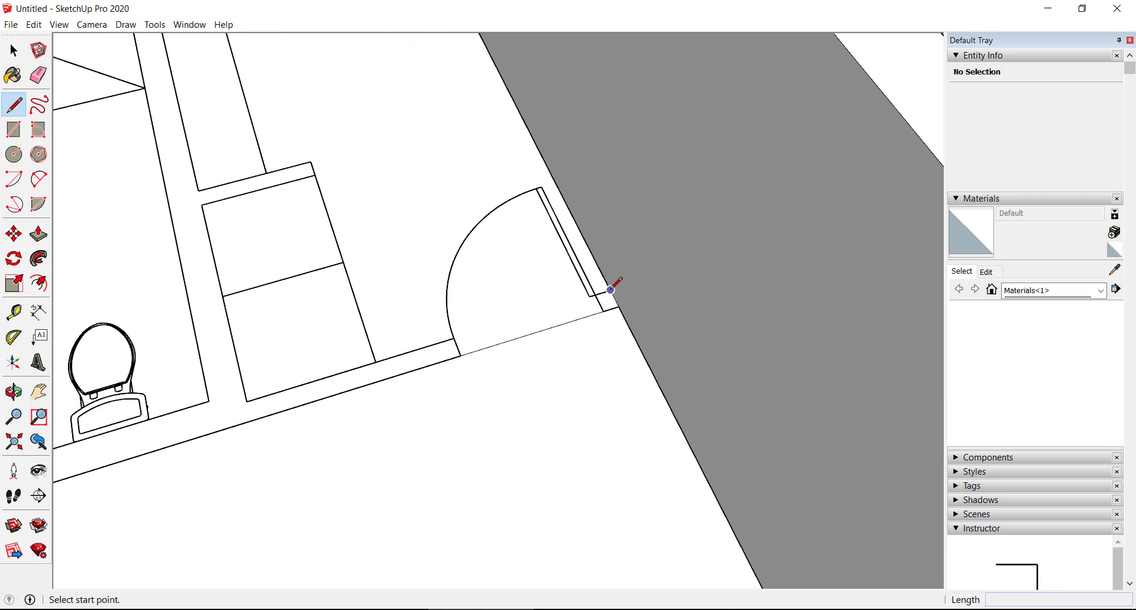
pyautogui.click(610, 289)
pyautogui.scroll(-1, 560, 313)
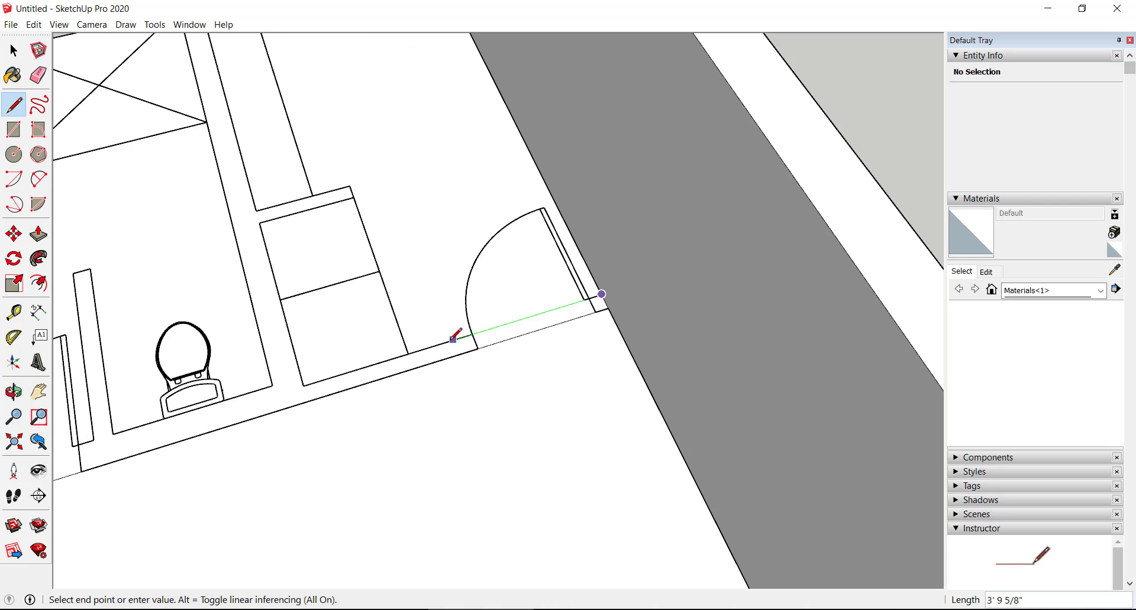
pyautogui.click(304, 385)
pyautogui.scroll(-2, 307, 382)
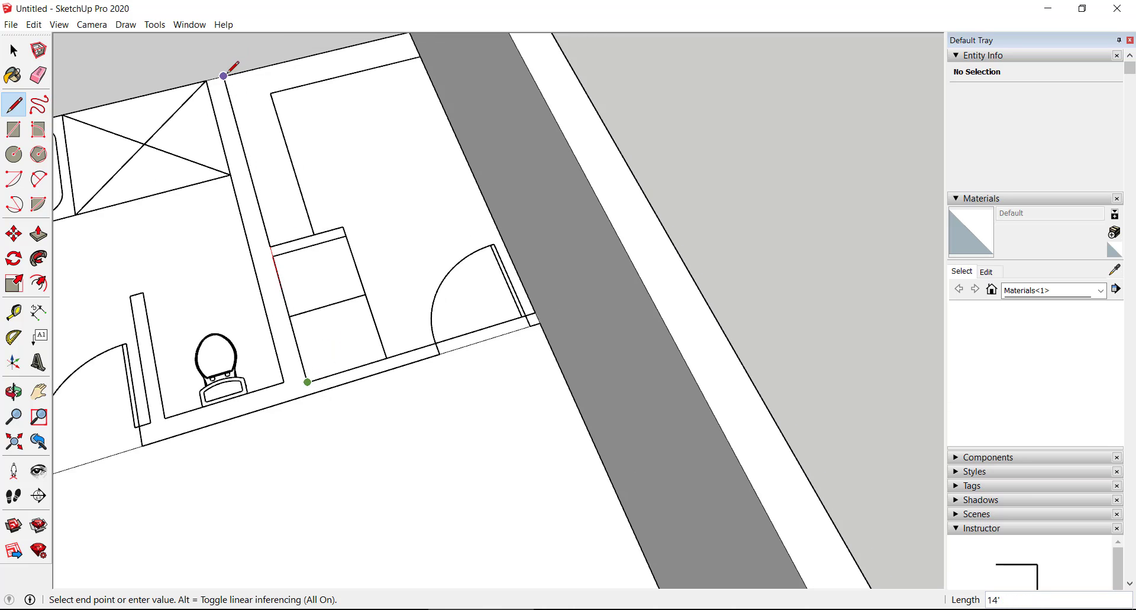
pyautogui.click(225, 74)
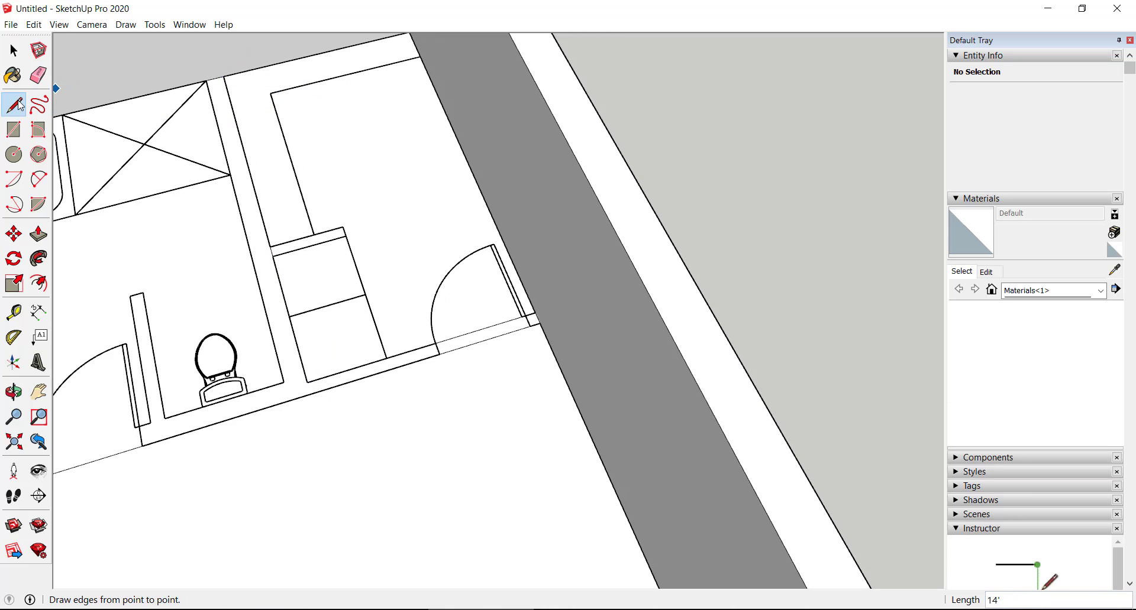
# Draw the bathroom wall edges to close off the last interior wall outline.
pyautogui.click(207, 80)
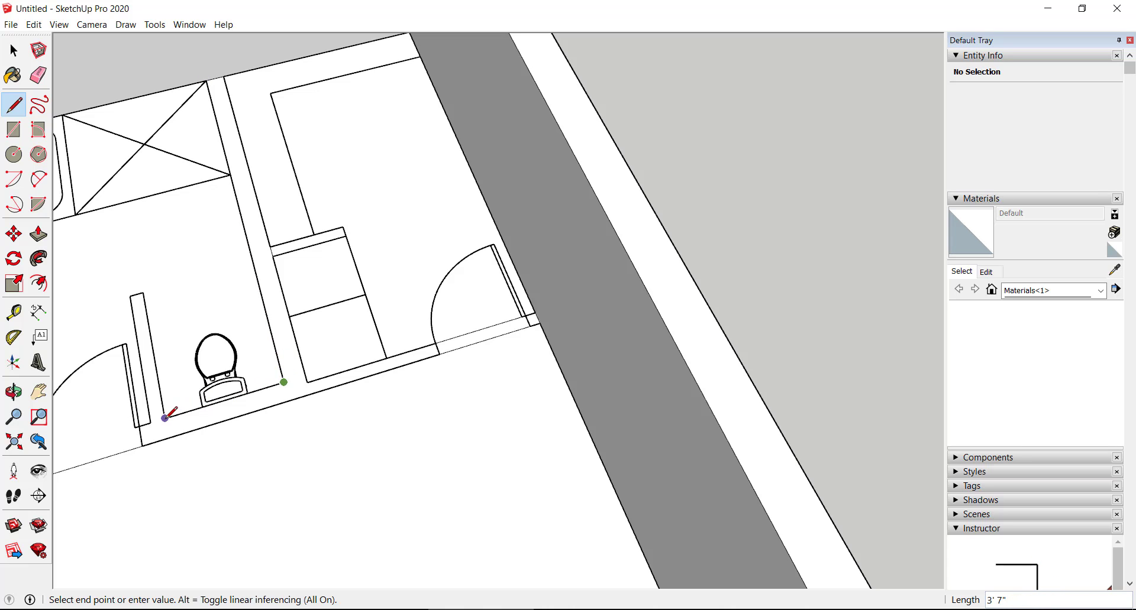
pyautogui.click(144, 292)
pyautogui.click(130, 295)
pyautogui.scroll(-5, 258, 440)
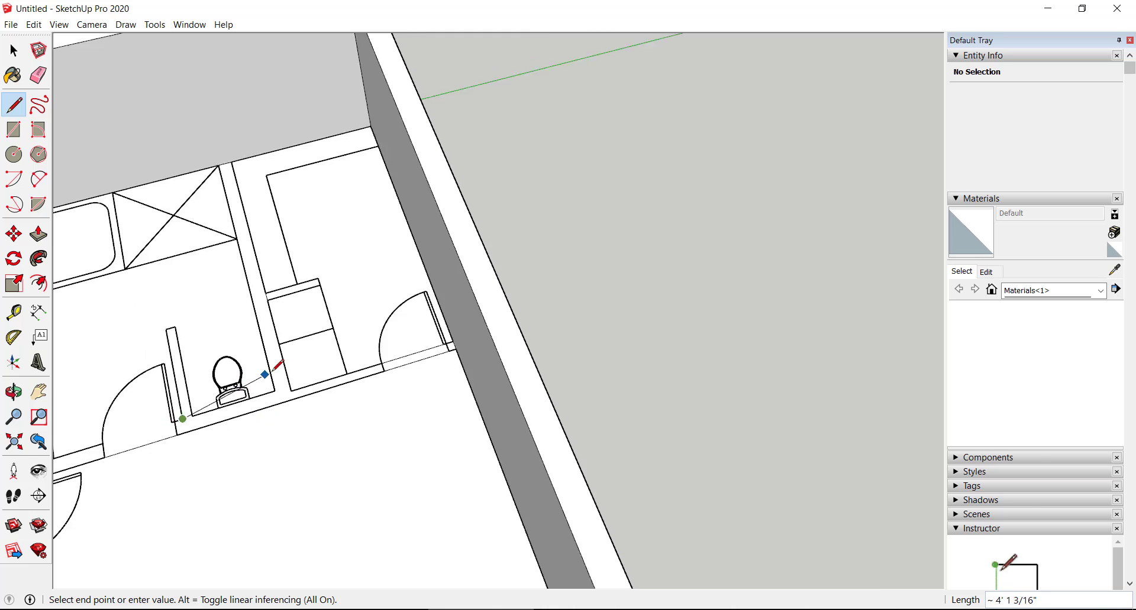
pyautogui.scroll(1, 116, 437)
pyautogui.scroll(2, 108, 437)
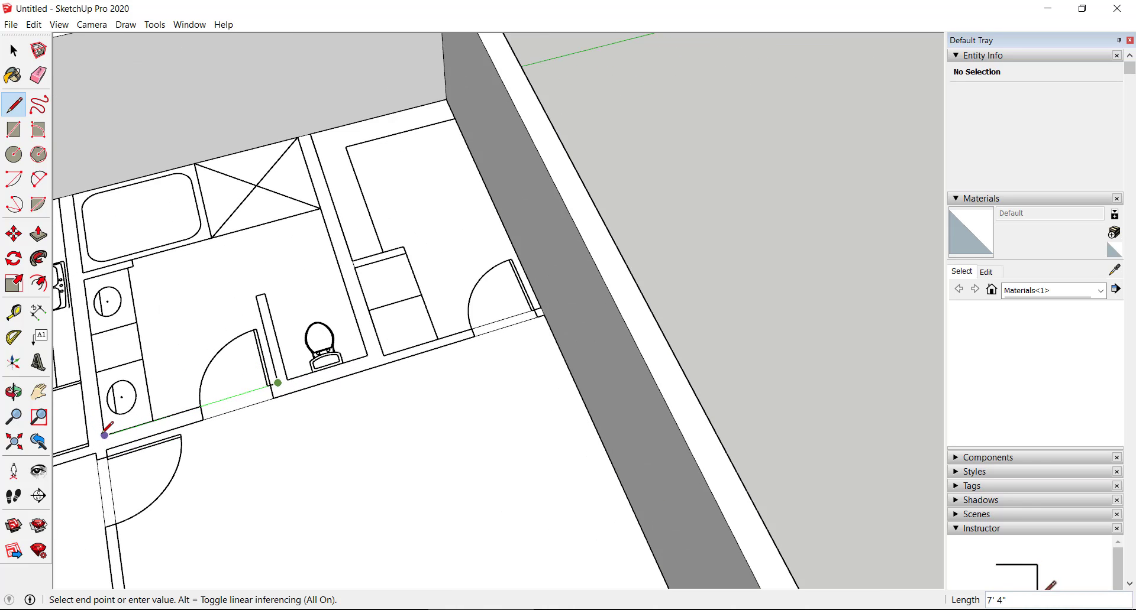
pyautogui.click(72, 194)
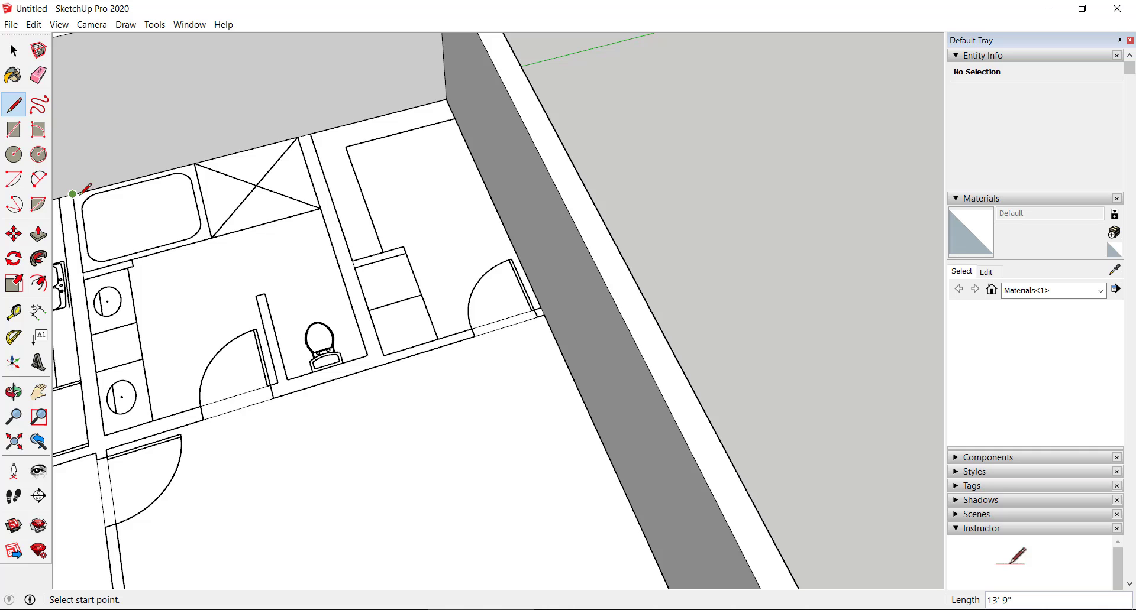
pyautogui.scroll(-8, 407, 220)
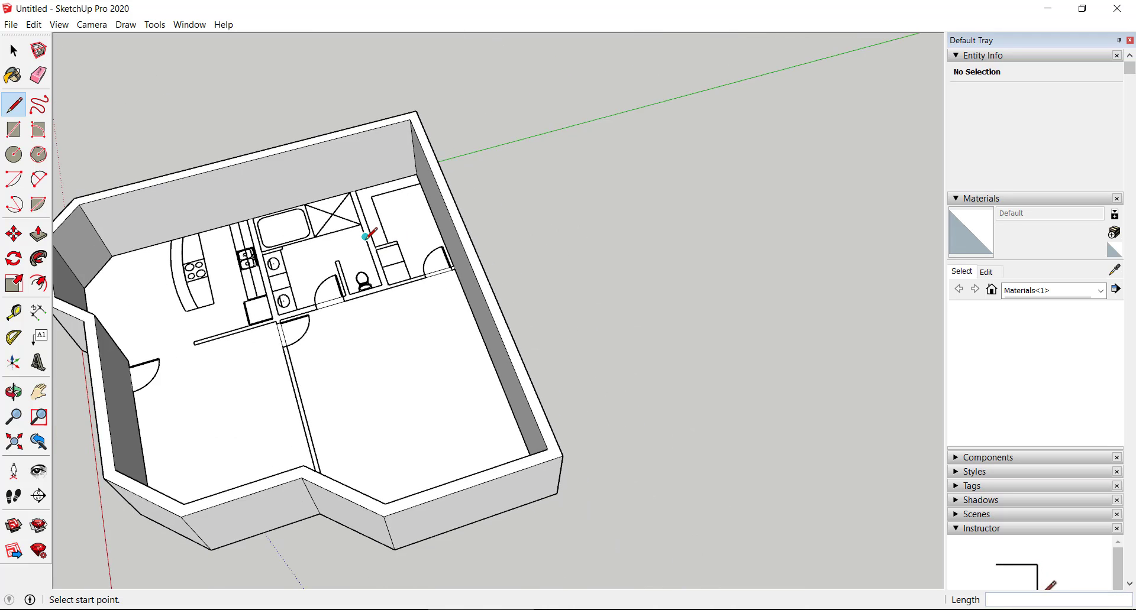
pyautogui.moveTo(267, 394); pyautogui.dragTo(355, 178, button='middle')
# Push/Pull the interior wall strips up 9' to divide bathroom, closet, kitchen and main rooms.
pyautogui.click(13, 51)
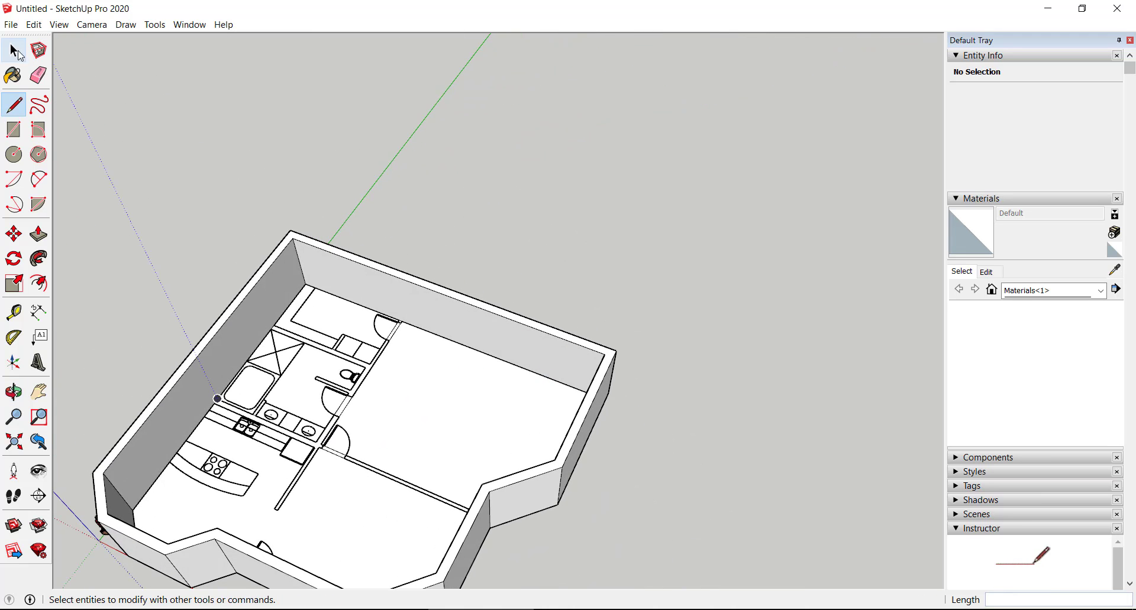
pyautogui.click(38, 234)
pyautogui.scroll(3, 366, 400)
pyautogui.scroll(1, 368, 398)
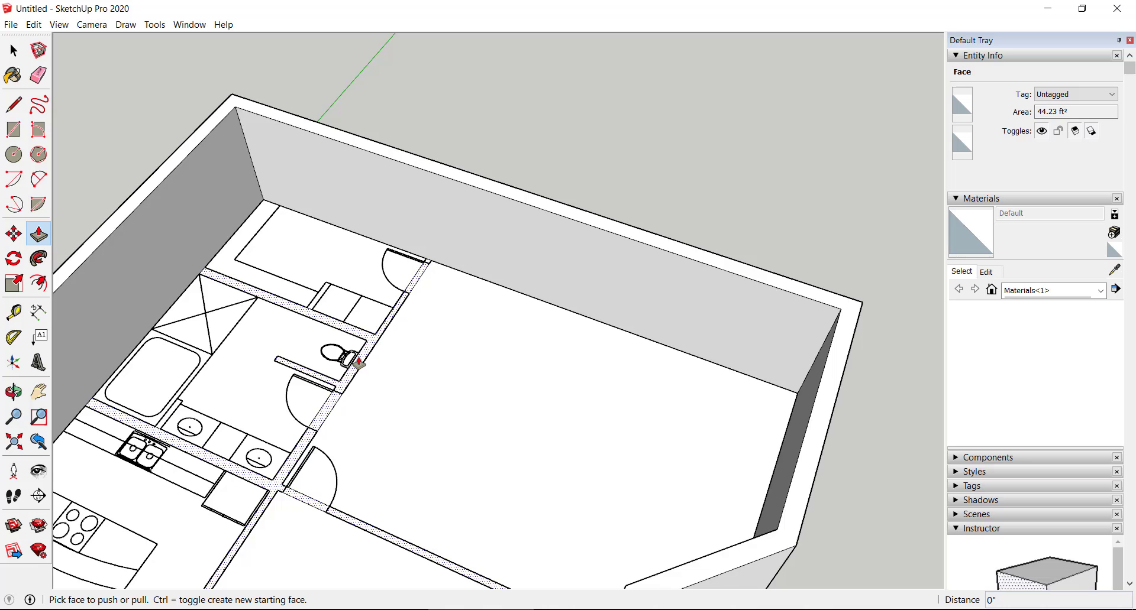
pyautogui.scroll(-4, 358, 362)
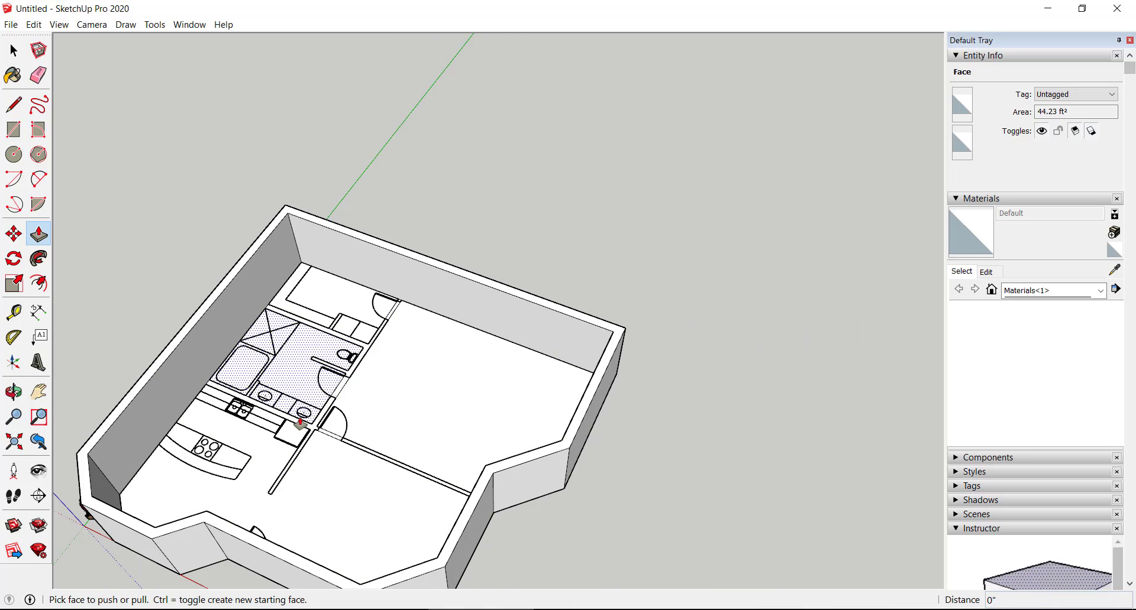
pyautogui.scroll(1, 306, 435)
pyautogui.scroll(3, 308, 441)
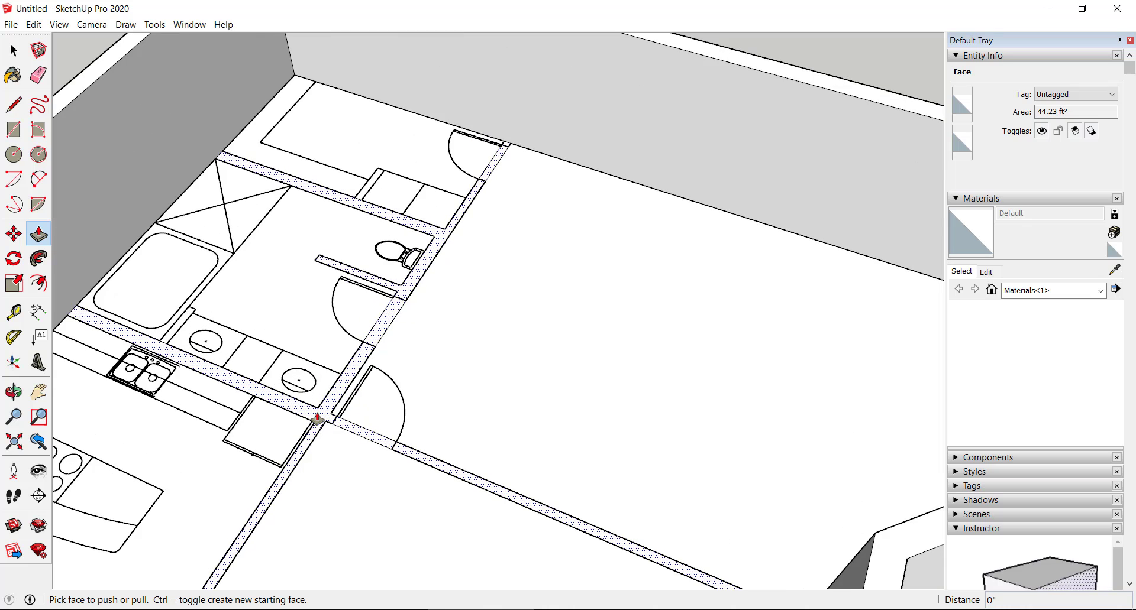
pyautogui.click(322, 415)
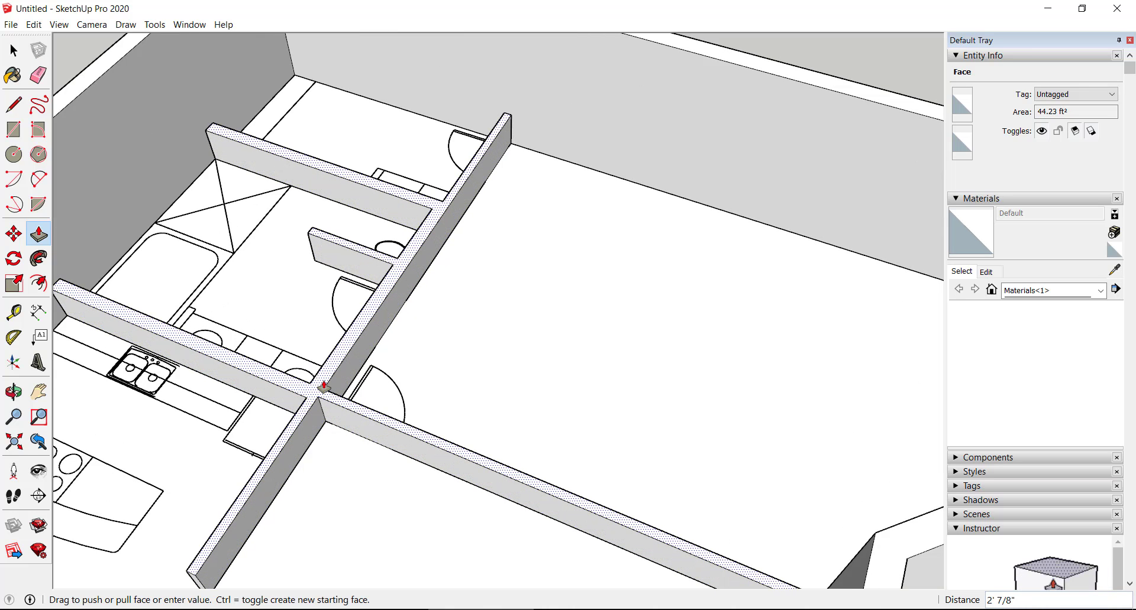
pyautogui.click(324, 387)
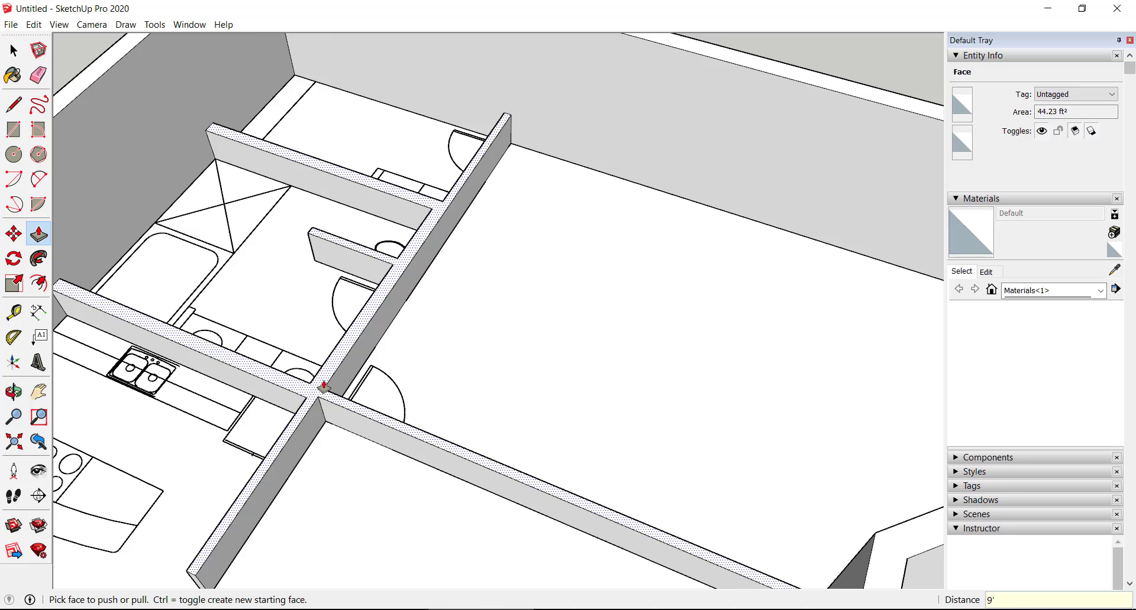
pyautogui.scroll(-2, 324, 388)
pyautogui.scroll(-2, 390, 345)
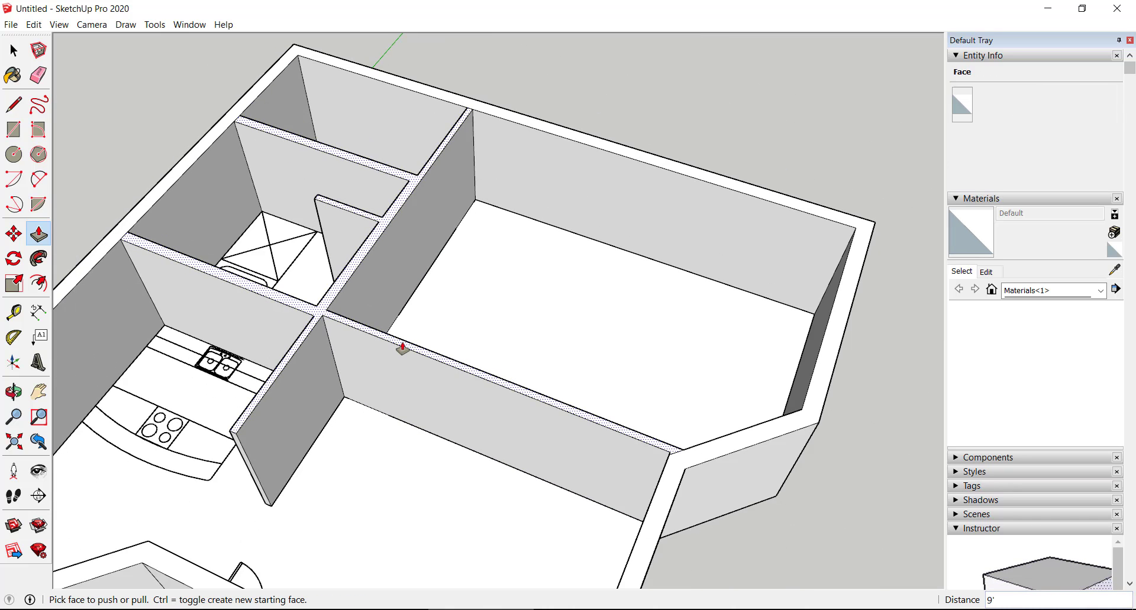
pyautogui.press('space')
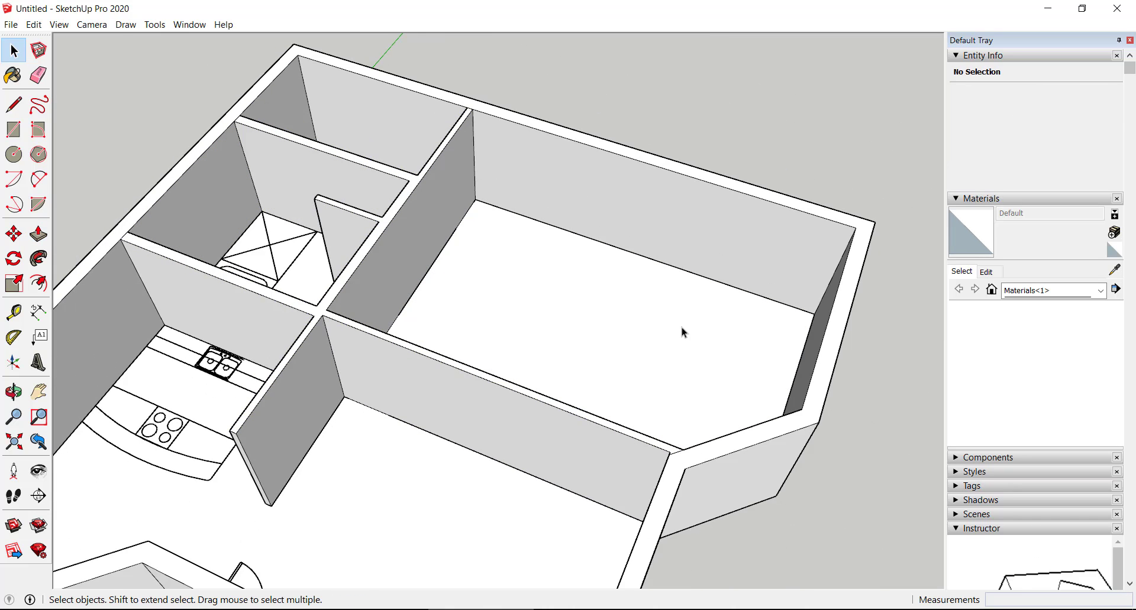
pyautogui.scroll(-5, 681, 329)
pyautogui.moveTo(532, 398); pyautogui.dragTo(664, 505, button='middle')
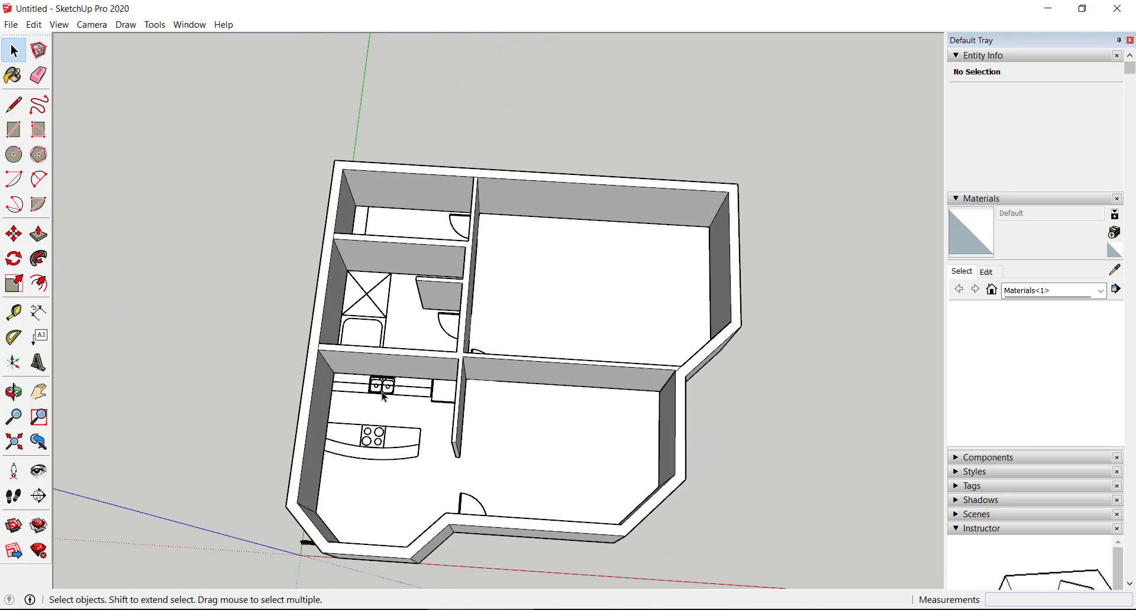
pyautogui.scroll(5, 314, 352)
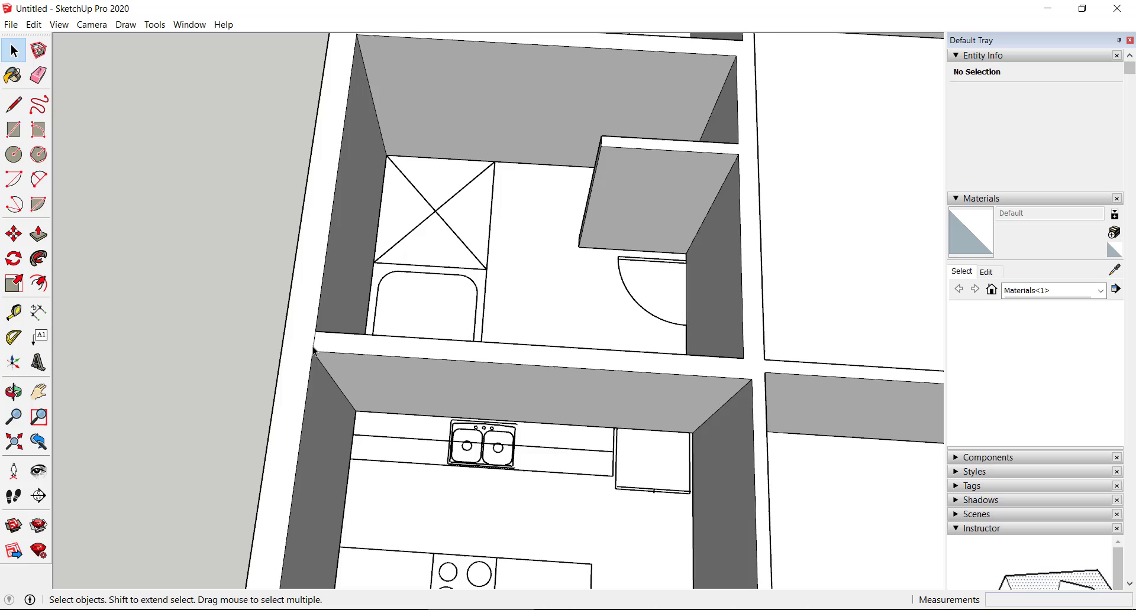
# With the Eraser active, zoom in on an interior-to-exterior wall junction to reach its seam edge.
pyautogui.scroll(2, 313, 352)
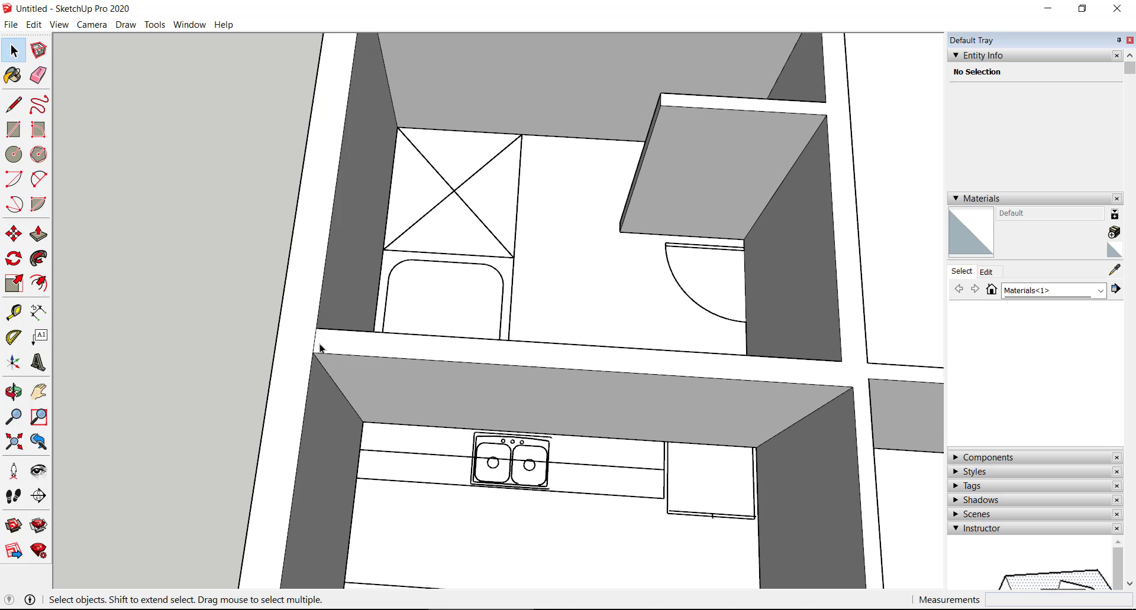
pyautogui.click(39, 77)
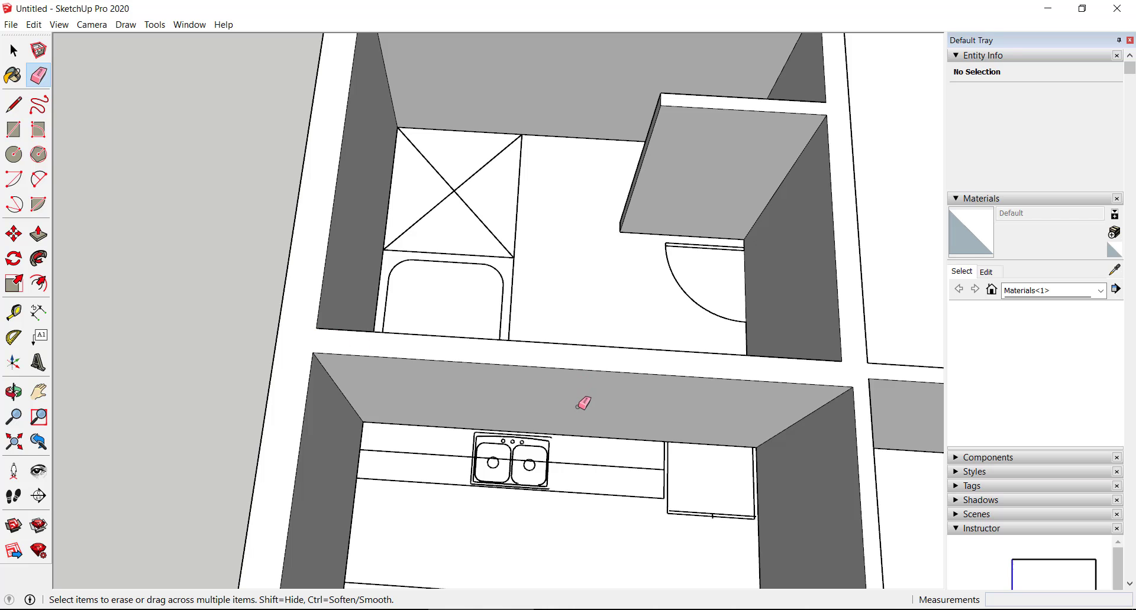
pyautogui.scroll(-6, 583, 403)
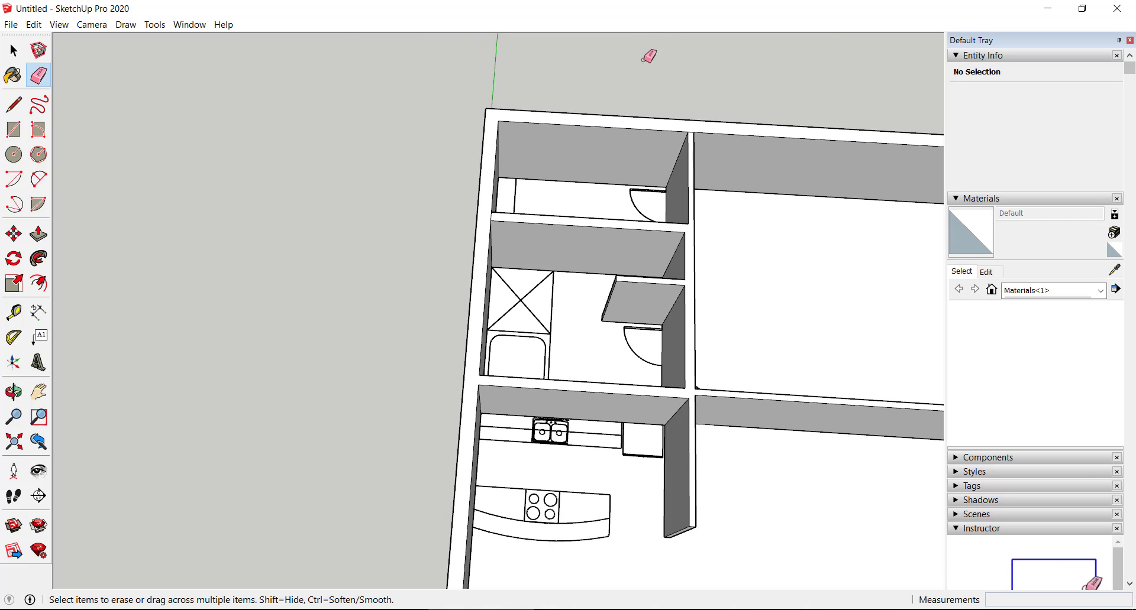
pyautogui.scroll(6, 704, 132)
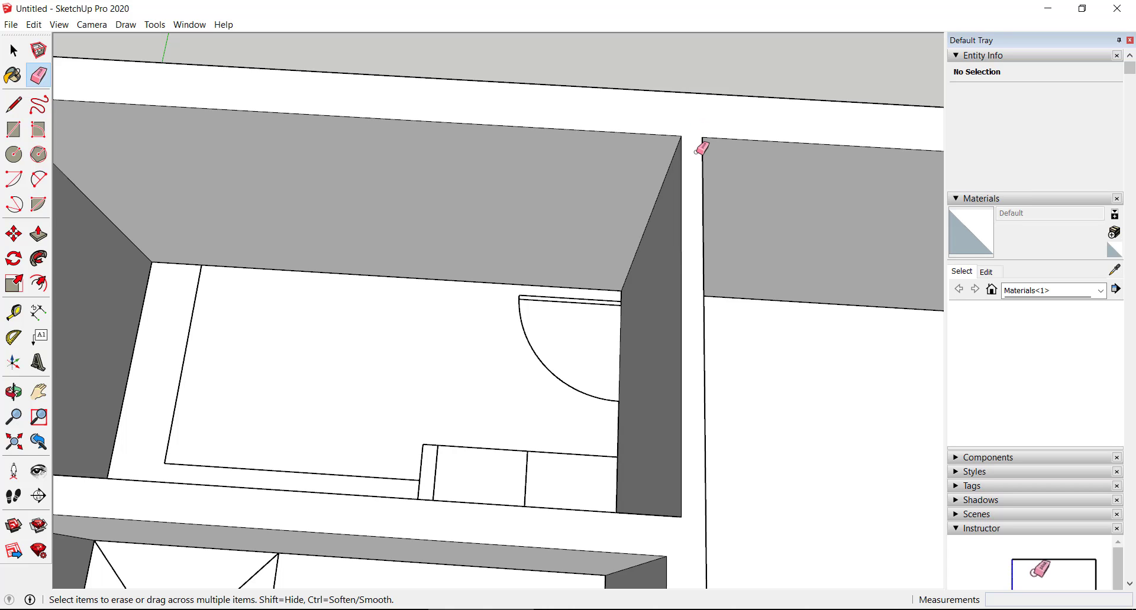
pyautogui.scroll(-3, 642, 308)
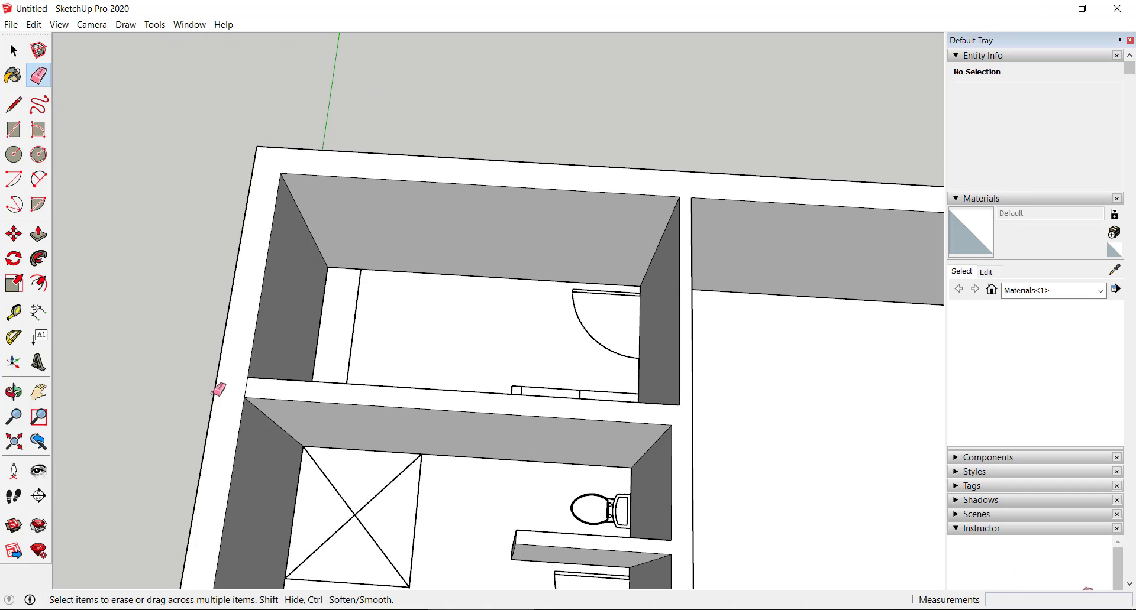
pyautogui.scroll(3, 249, 390)
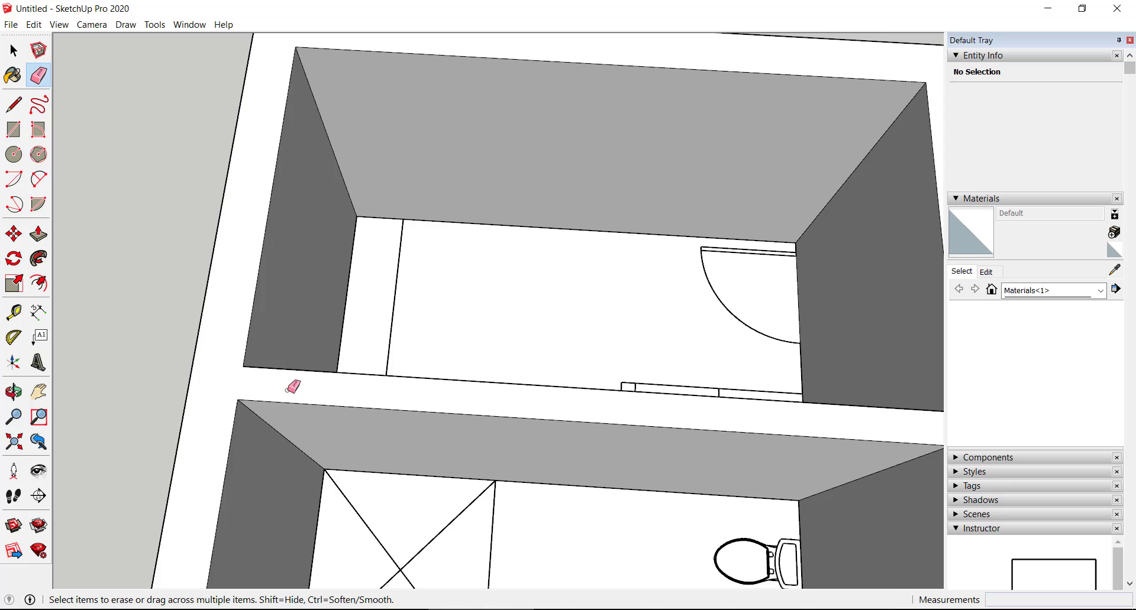
pyautogui.scroll(-5, 293, 387)
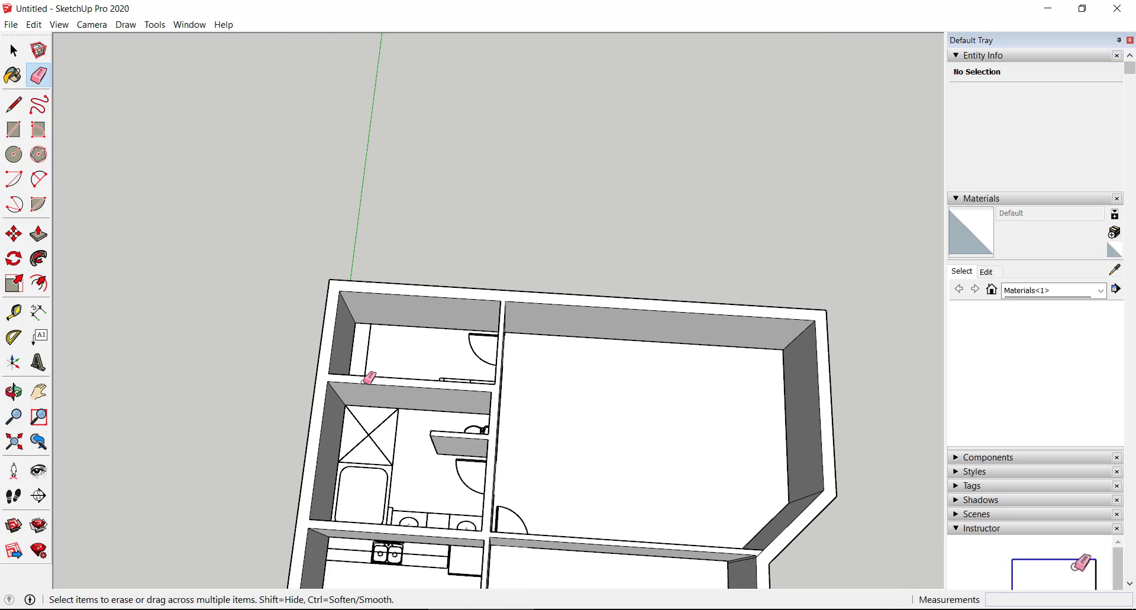
pyautogui.scroll(-1, 367, 379)
pyautogui.scroll(5, 700, 527)
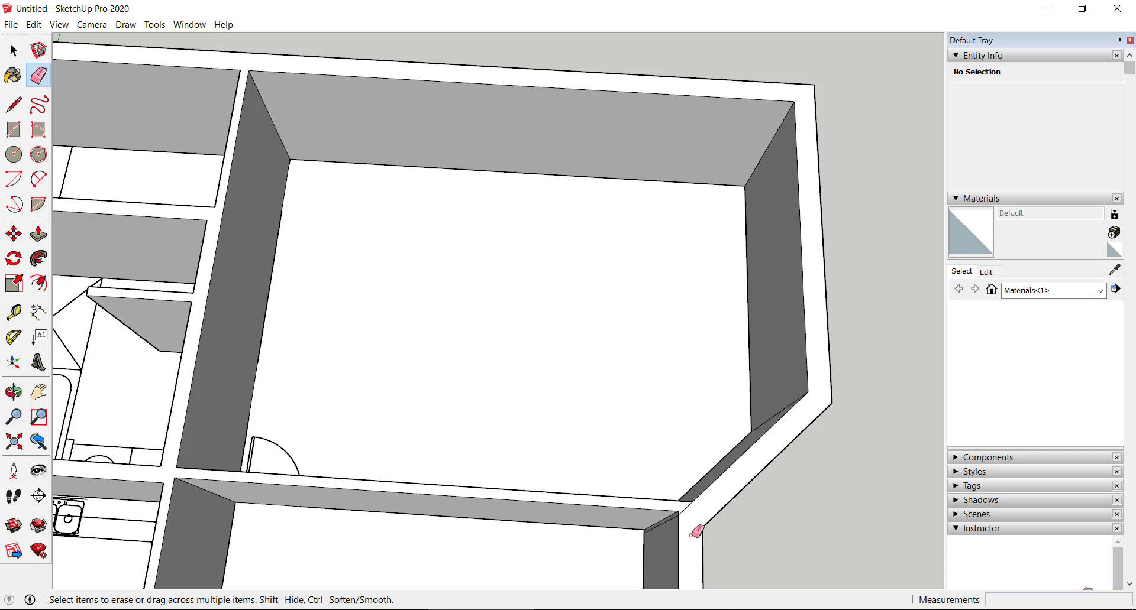
pyautogui.scroll(5, 695, 532)
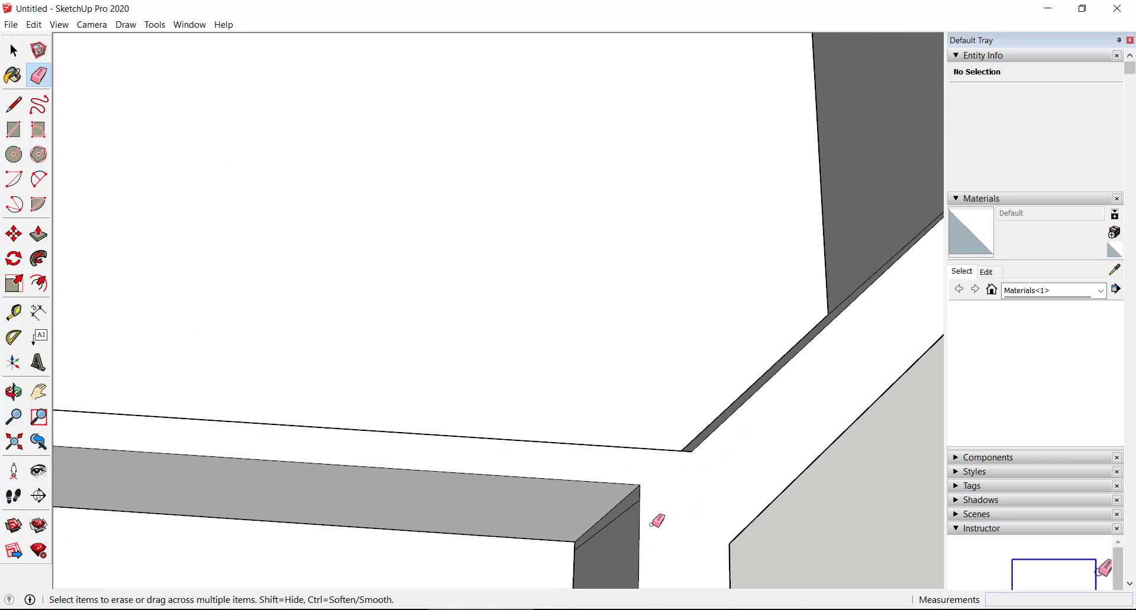
pyautogui.scroll(-2, 657, 520)
# Orbit around the junction and the whole villa to check the erased seam from other angles.
pyautogui.moveTo(633, 467)
pyautogui.mouseDown(button='middle')
pyautogui.moveTo(730, 548)
pyautogui.moveTo(765, 520)
pyautogui.moveTo(805, 375)
pyautogui.moveTo(755, 260)
pyautogui.mouseUp(button='middle')
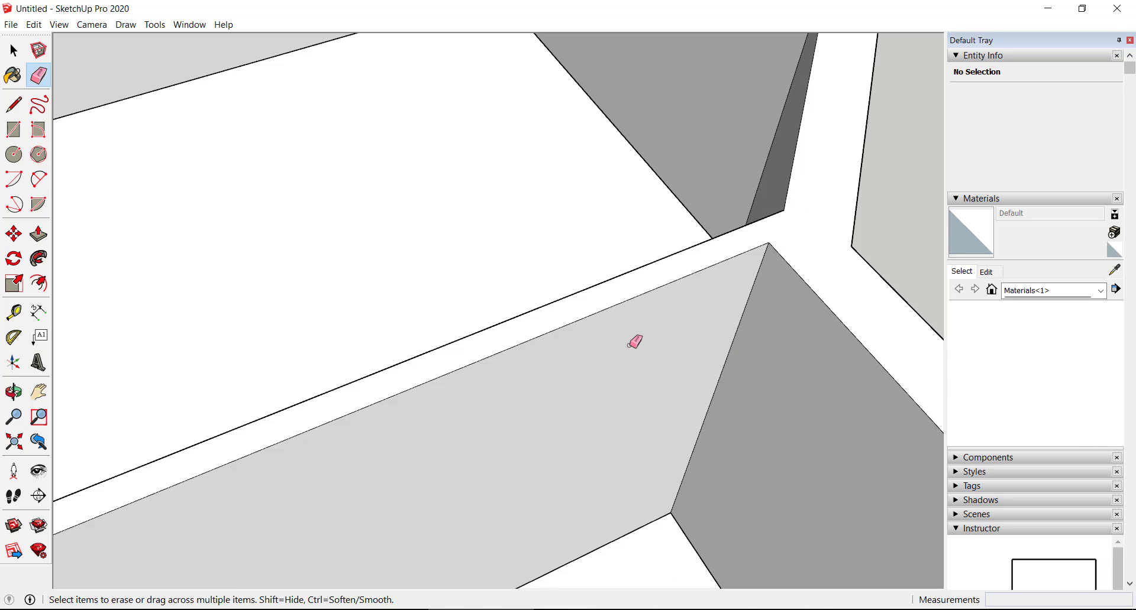
pyautogui.scroll(-6, 718, 335)
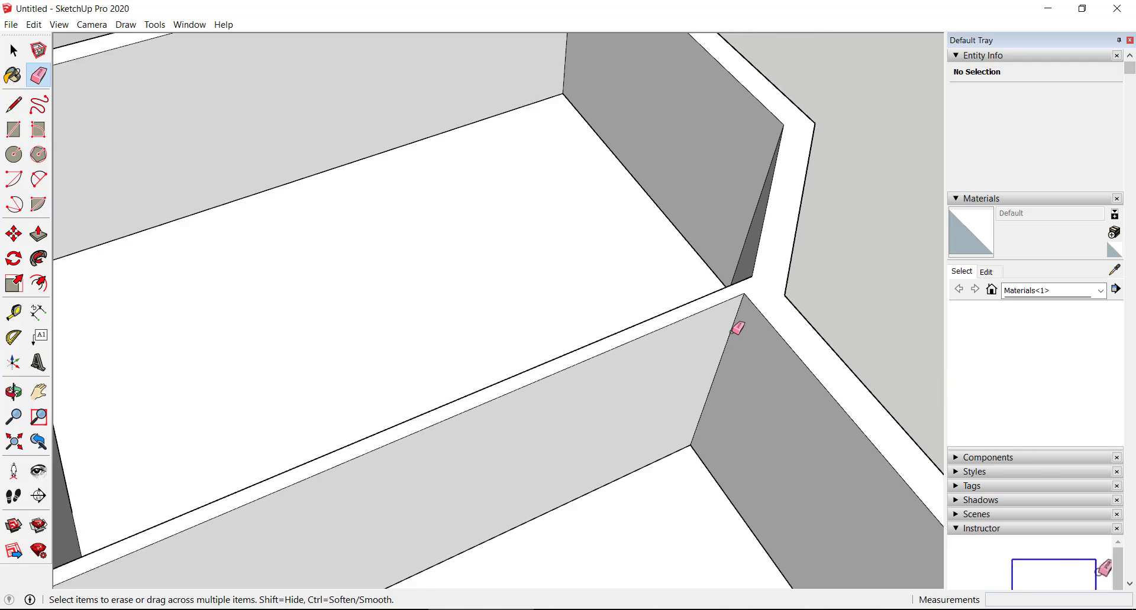
pyautogui.scroll(-5, 739, 325)
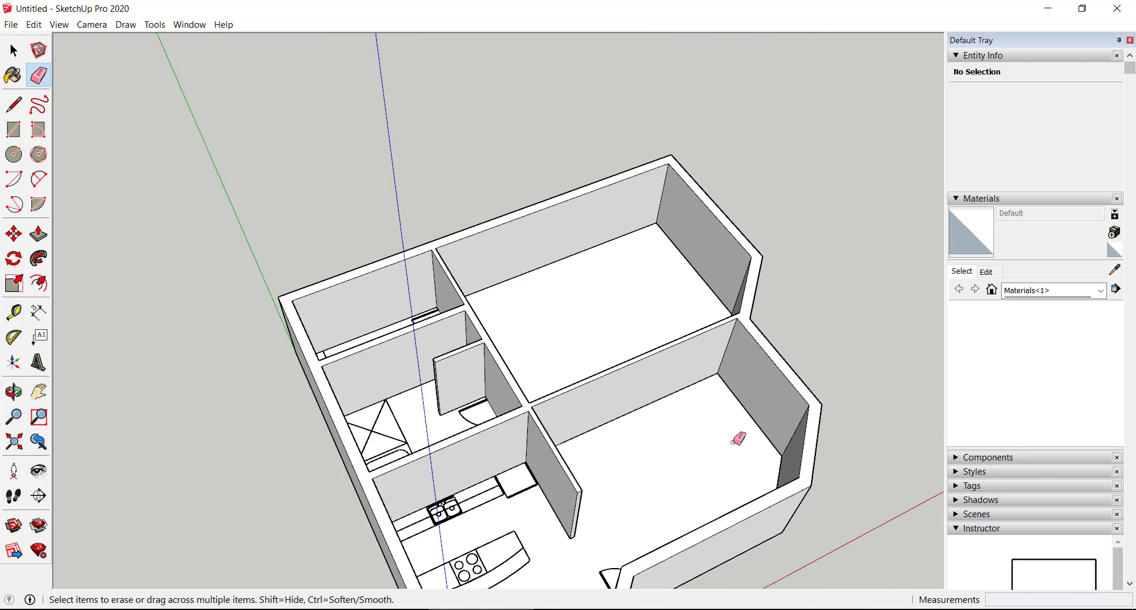
pyautogui.moveTo(738, 436); pyautogui.dragTo(362, 385, button='middle')
pyautogui.moveTo(362, 385); pyautogui.dragTo(296, 348)
pyautogui.press('e')
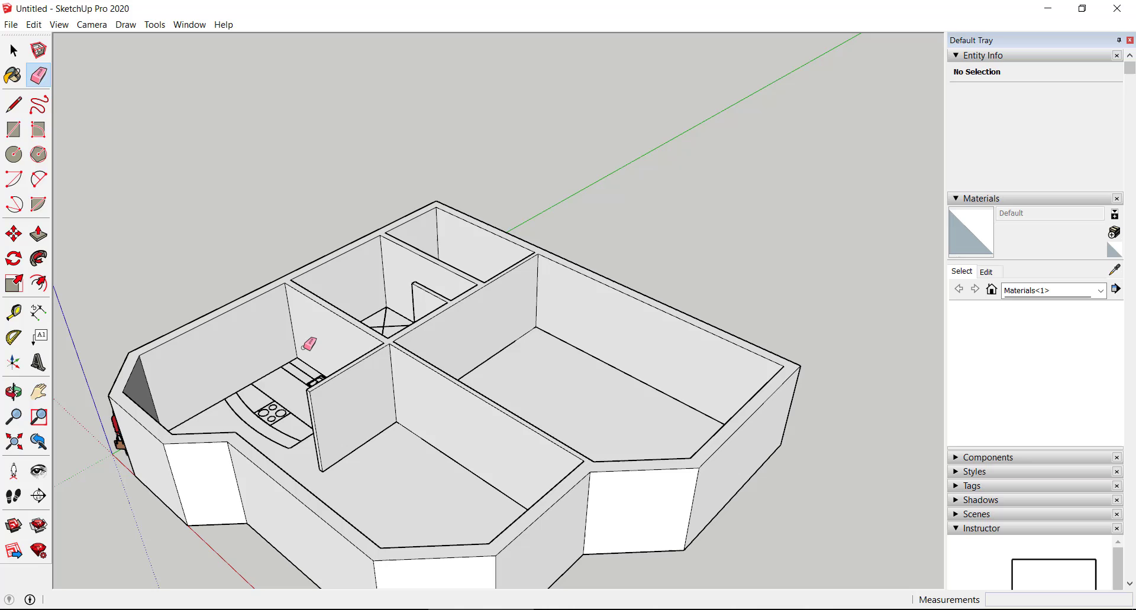